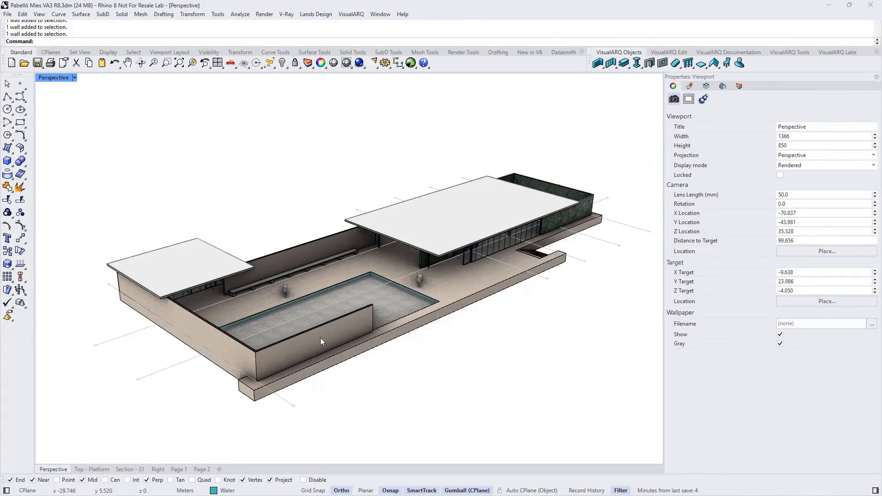
# Zoom the Perspective view in on the low wall beside the pool, then back out slightly
pyautogui.scroll(10, 321, 340)
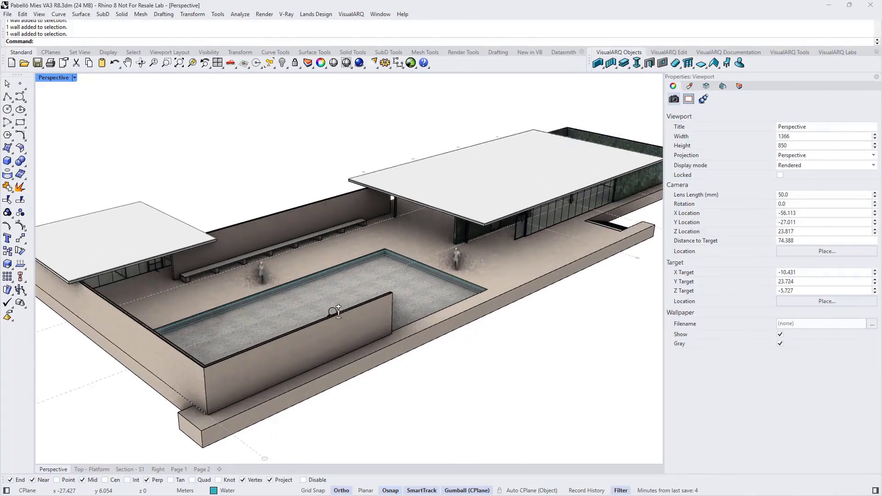
pyautogui.scroll(6, 336, 294)
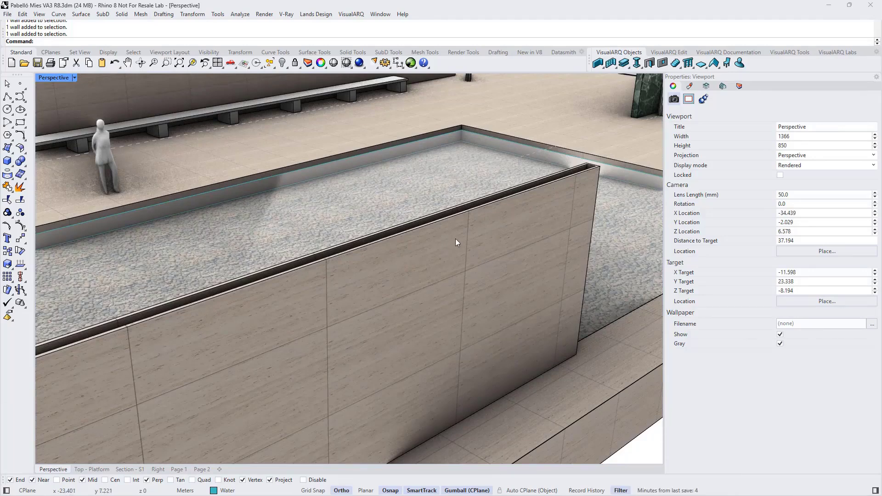
pyautogui.scroll(-1, 455, 238)
pyautogui.scroll(-3, 452, 236)
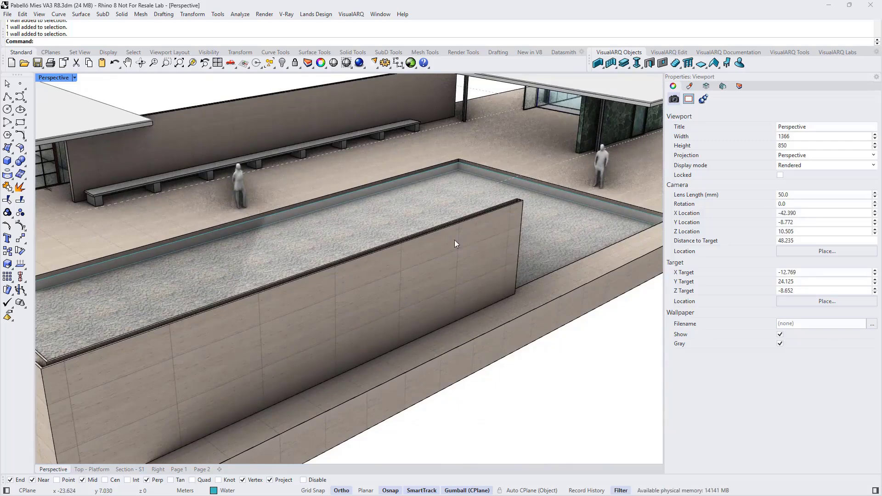
pyautogui.click(454, 239)
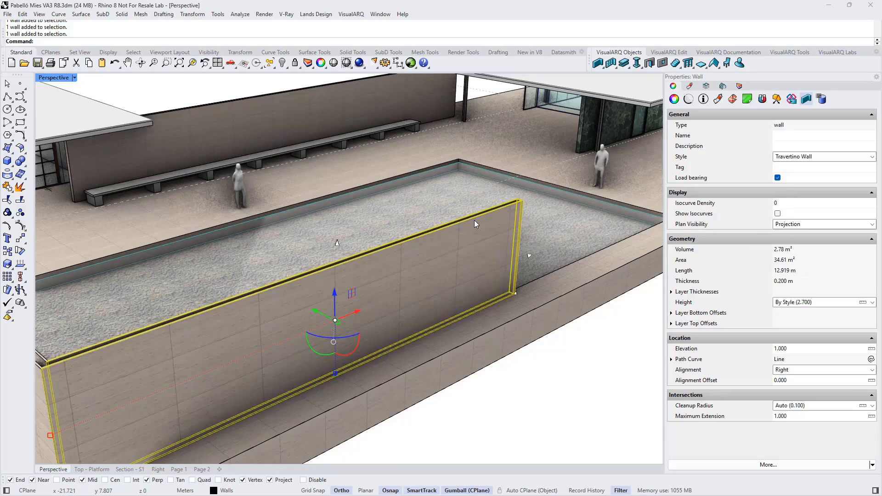
pyautogui.scroll(5, 473, 219)
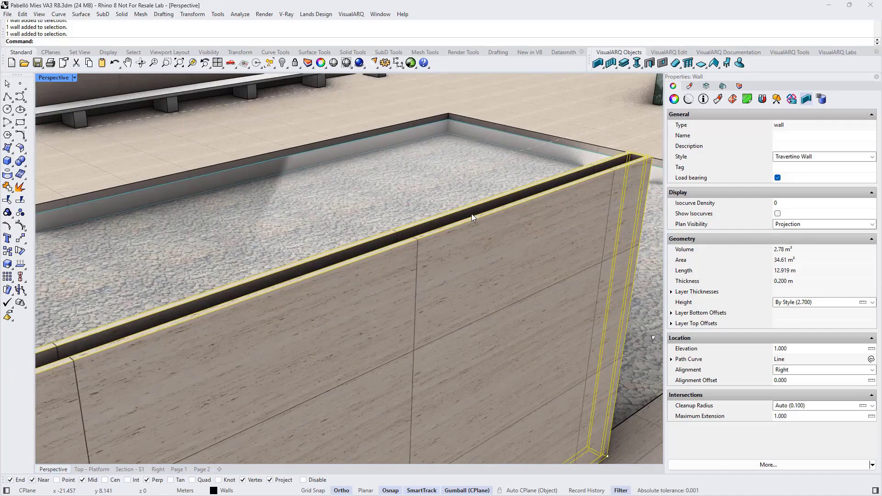
pyautogui.scroll(-3, 472, 213)
pyautogui.scroll(-2, 469, 165)
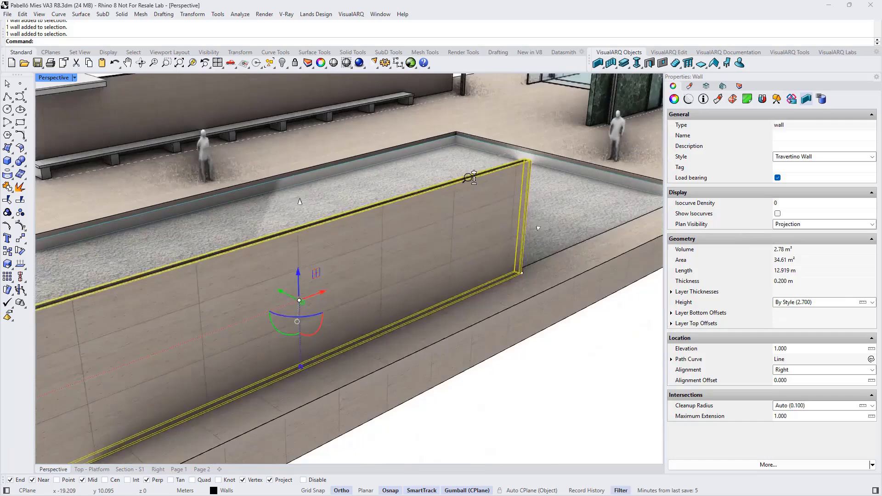
pyautogui.scroll(-3, 472, 179)
pyautogui.scroll(-2, 473, 189)
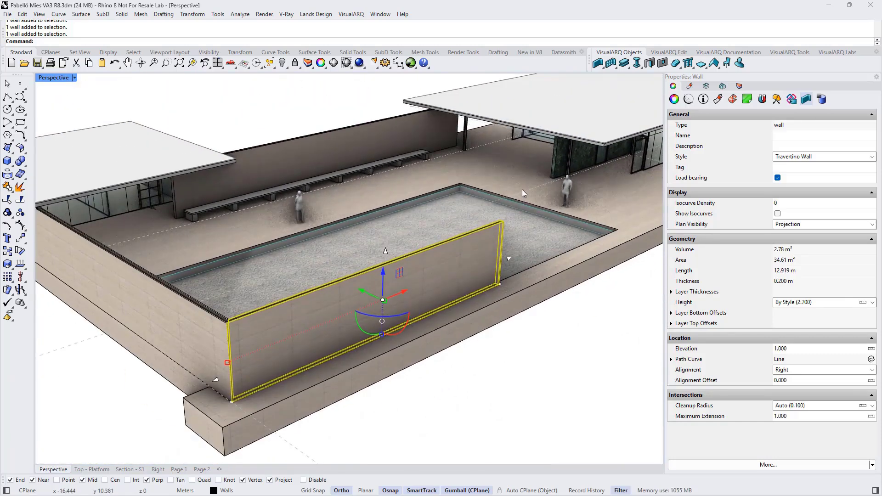
pyautogui.click(703, 99)
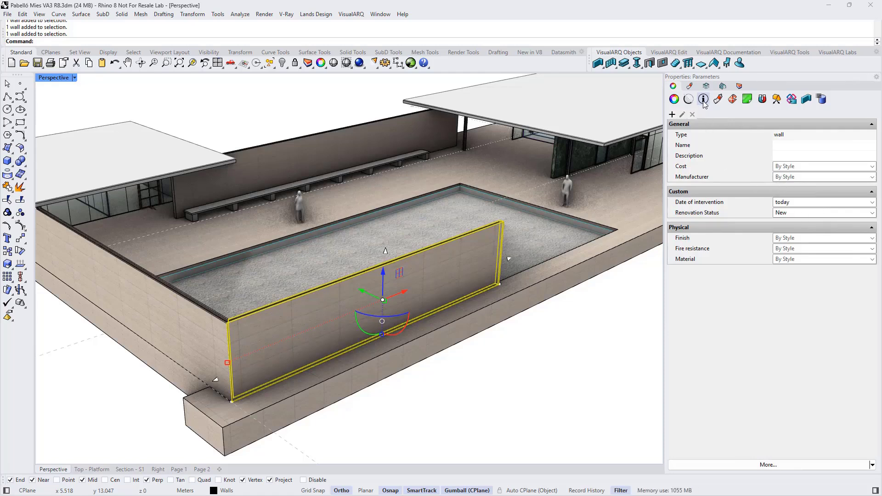
pyautogui.click(559, 335)
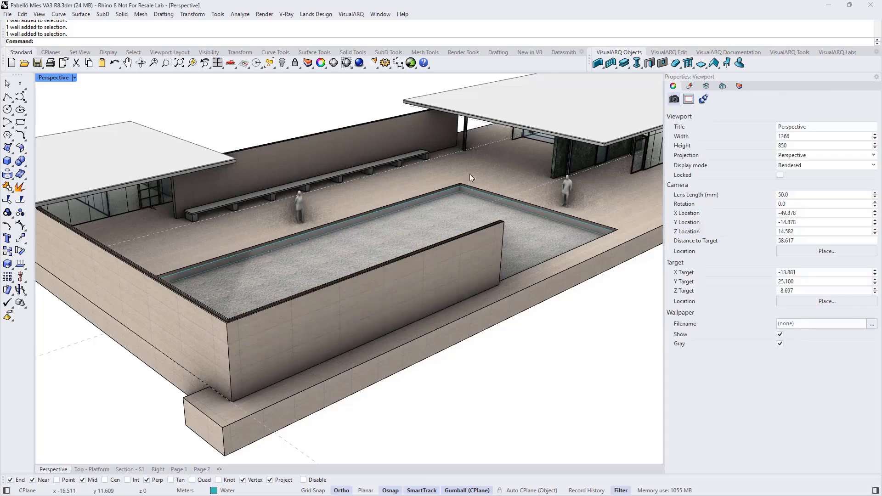
pyautogui.click(385, 64)
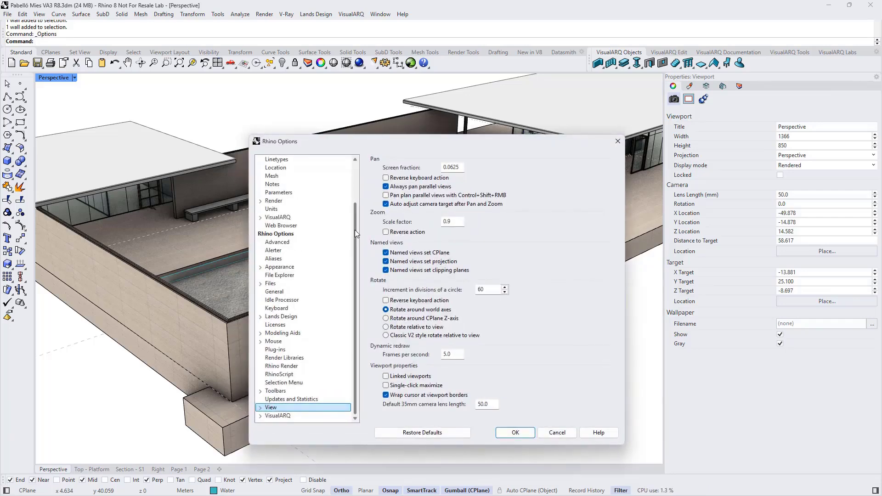
pyautogui.moveTo(355, 230); pyautogui.dragTo(354, 190)
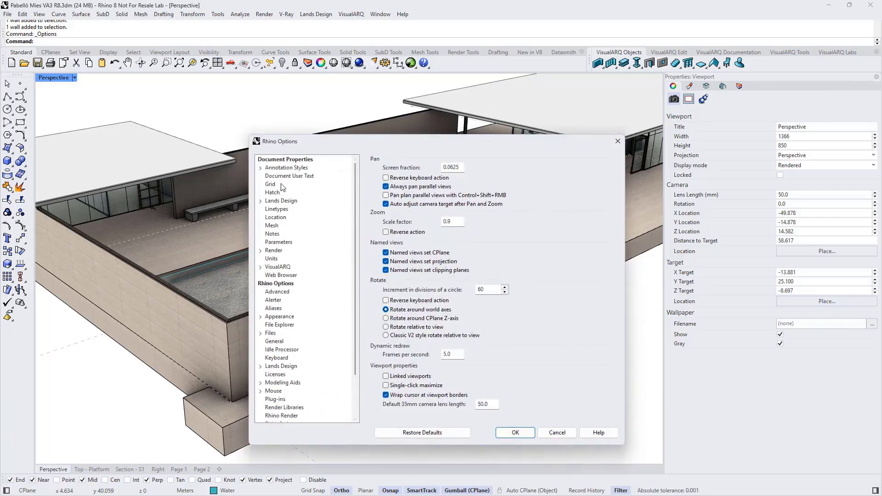
pyautogui.click(273, 244)
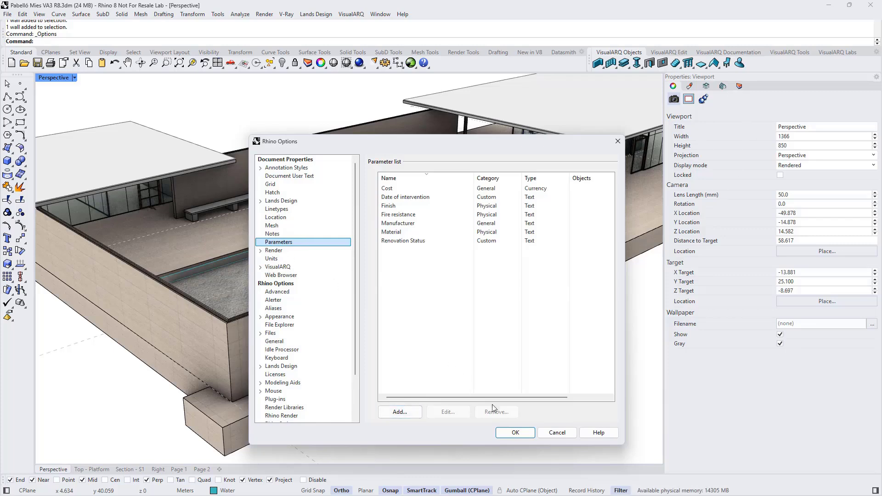
pyautogui.click(556, 433)
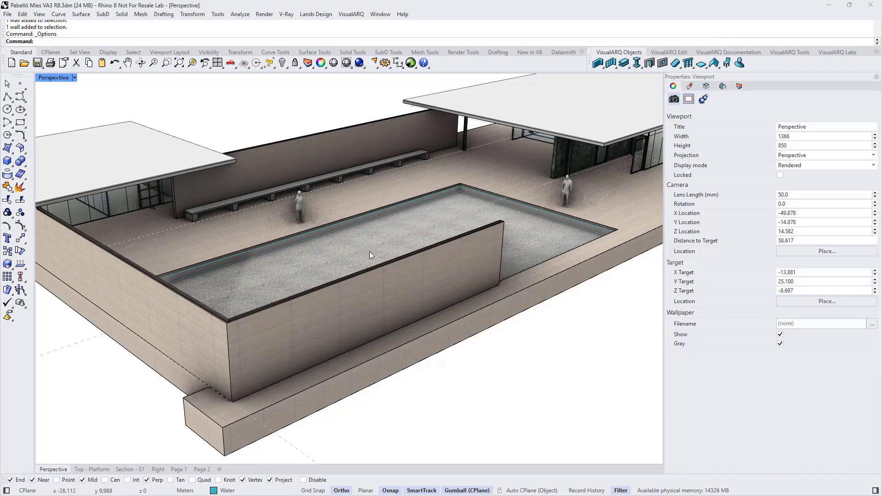
# Download the Wall layer area and volume definition from VisualARQ Utilities via food4Rhino
pyautogui.moveTo(201, 491)
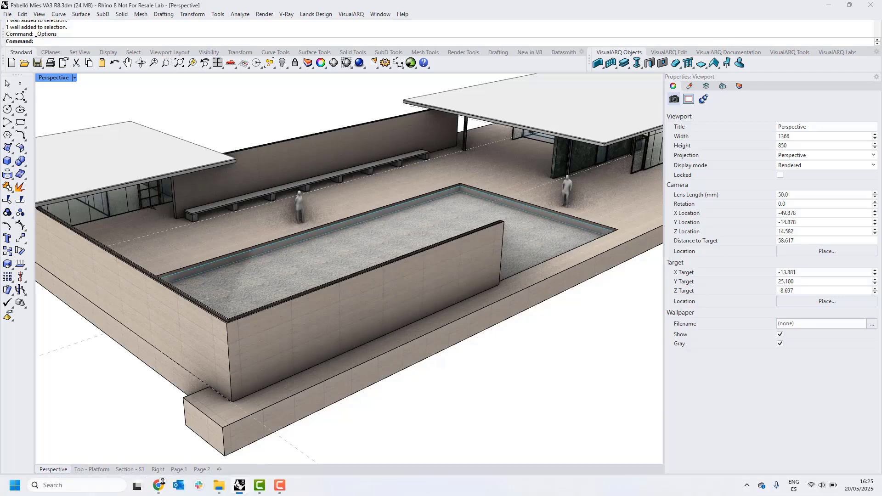
pyautogui.click(162, 488)
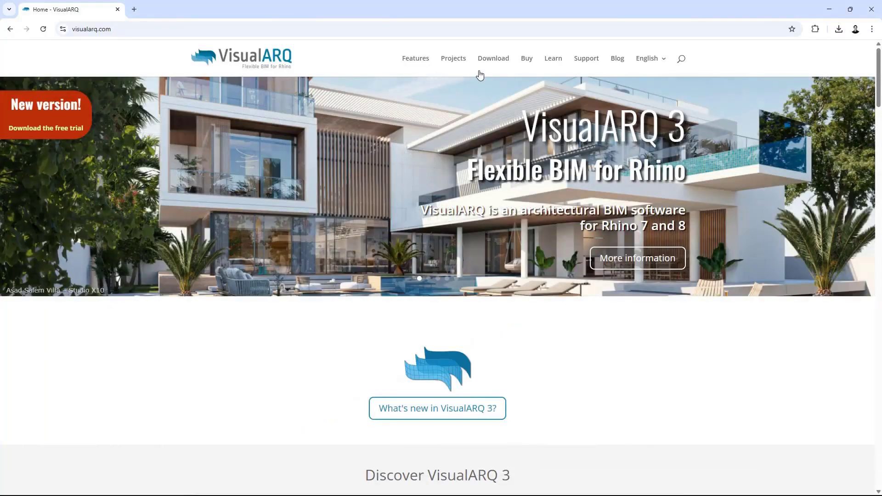
pyautogui.click(492, 61)
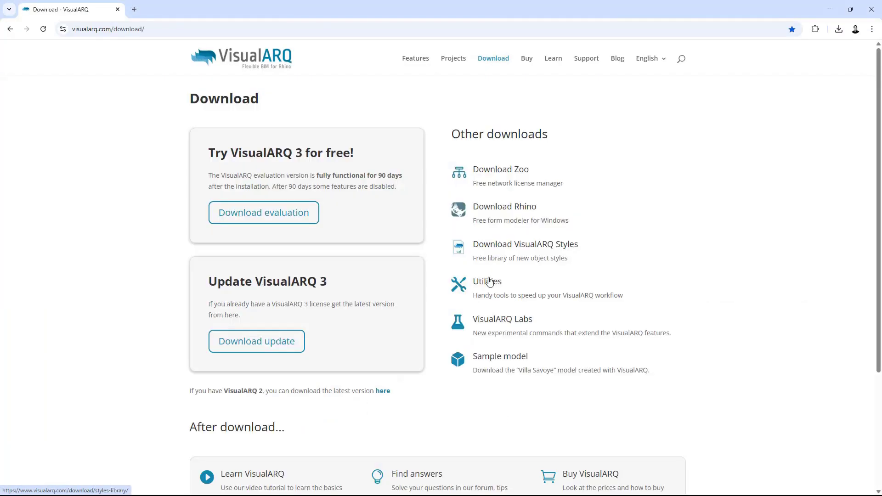
pyautogui.click(488, 282)
pyautogui.scroll(-4, 412, 299)
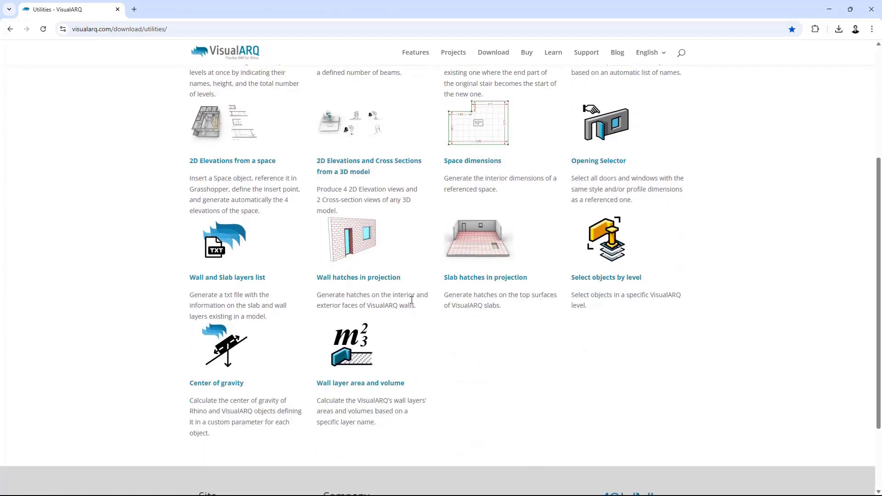
pyautogui.click(363, 360)
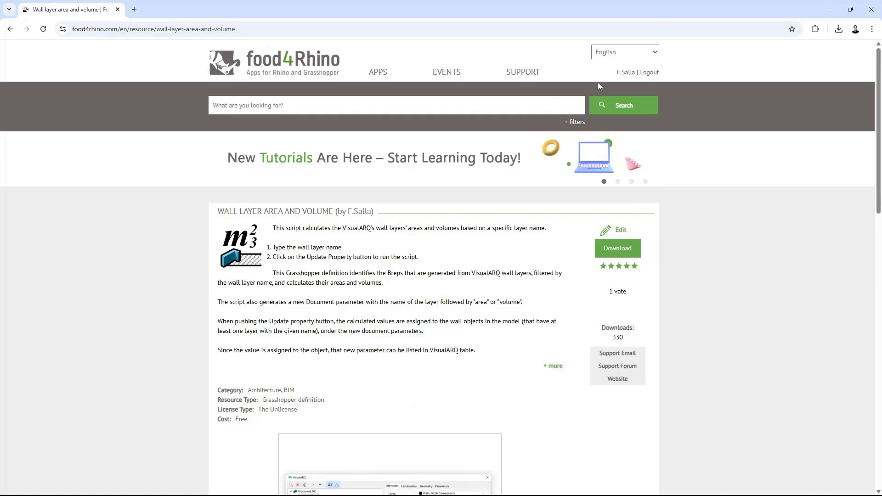
pyautogui.click(612, 249)
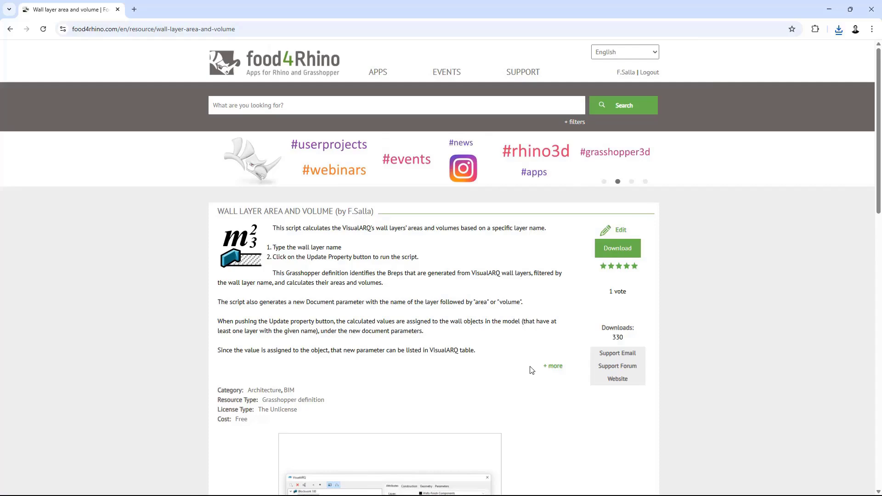
# Select the low Travertino wall by the pool and show its wall properties (Volume 2.78 m³, Area 34.61 m²)
pyautogui.moveTo(299, 491)
pyautogui.click(240, 487)
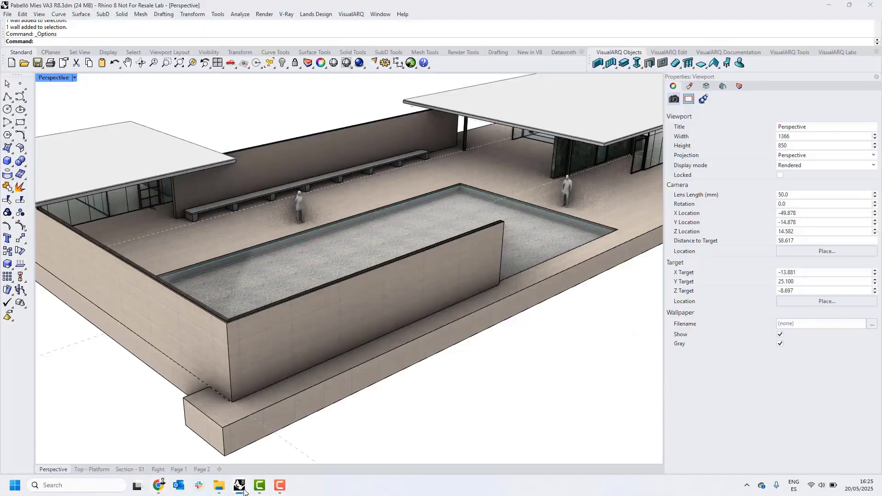
pyautogui.scroll(3, 382, 287)
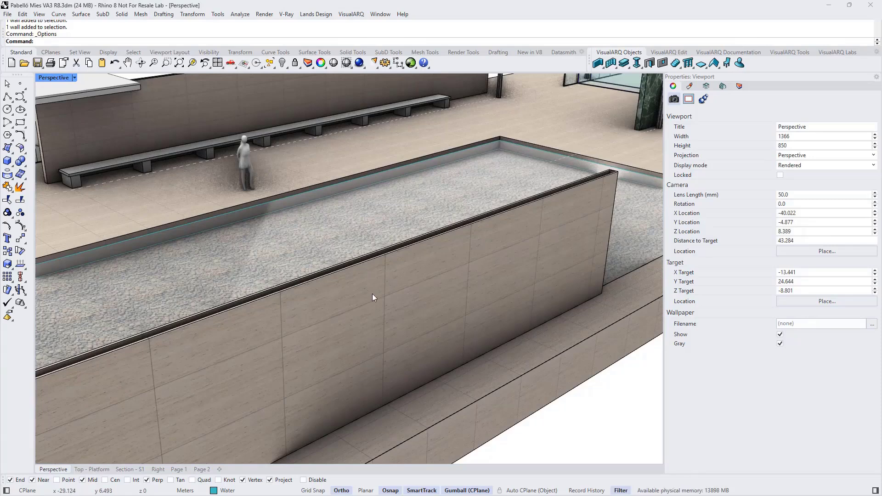
pyautogui.click(411, 282)
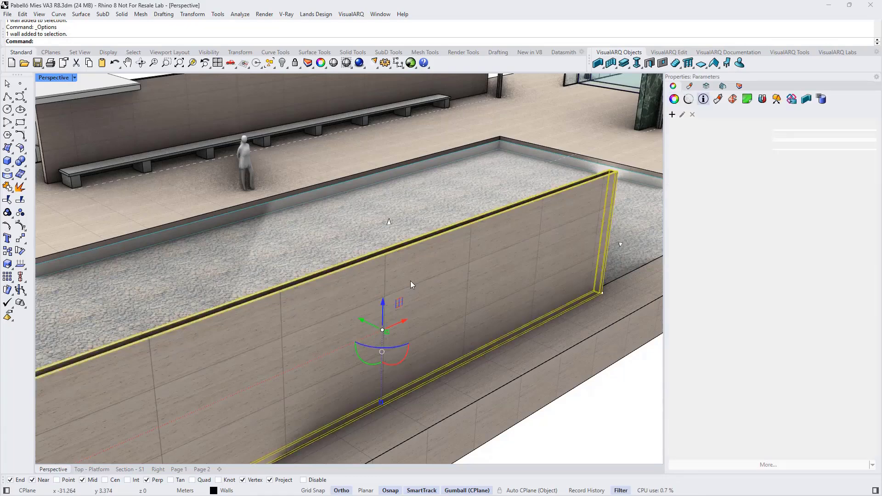
pyautogui.click(806, 101)
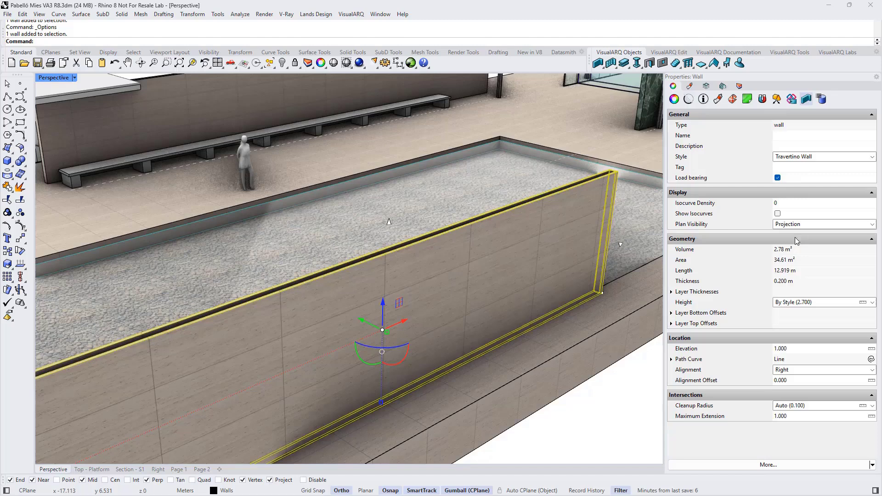
pyautogui.click(754, 464)
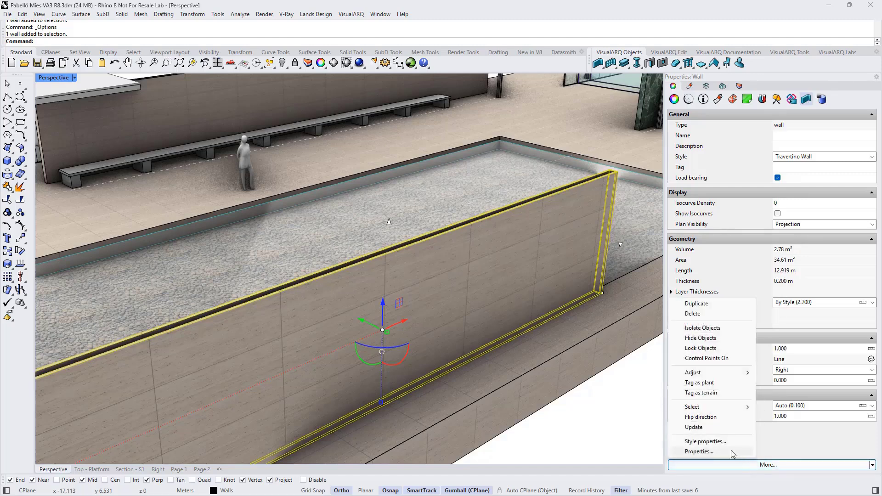
# Rename Wall layer 1 and Wall layer 3 of the Travertino Wall style to 'Travertino' and save
pyautogui.click(708, 442)
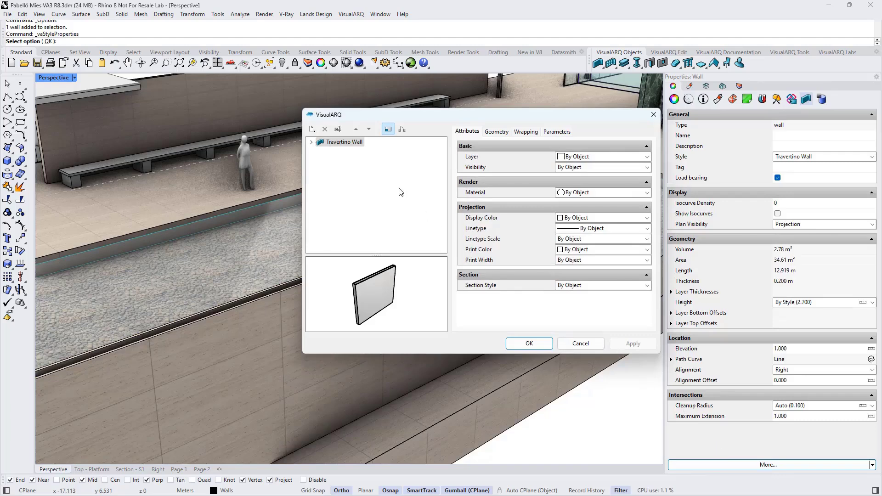
pyautogui.click(312, 142)
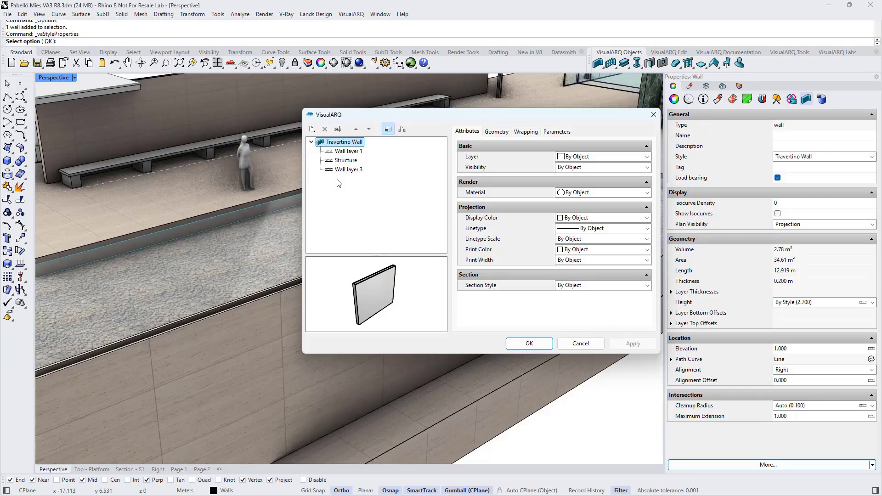
pyautogui.click(346, 153)
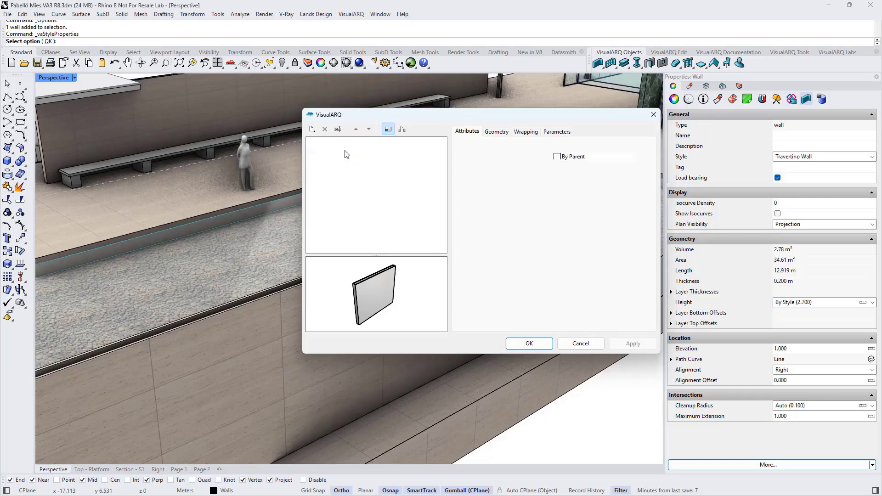
pyautogui.click(345, 151)
pyautogui.write('T')
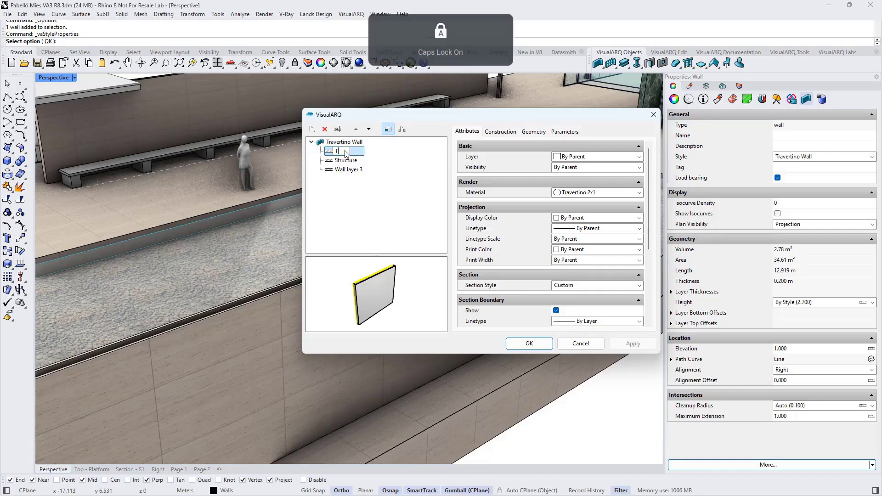
pyautogui.write('ravertino')
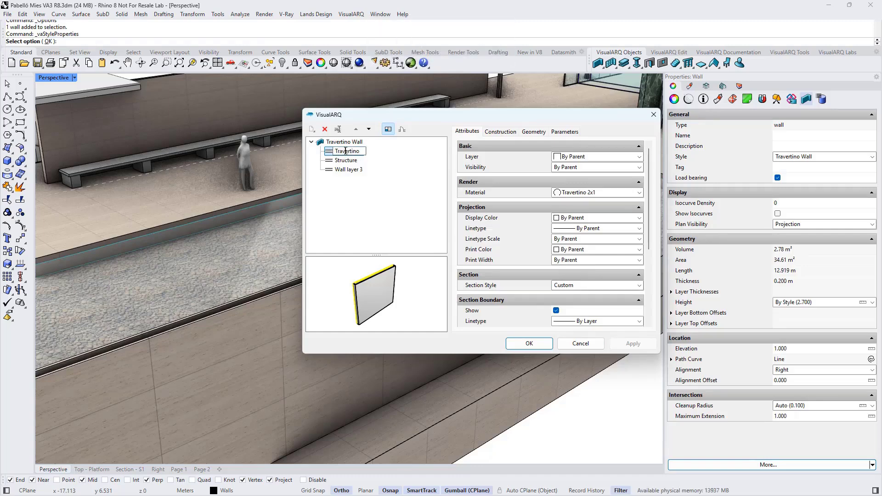
pyautogui.press('Return')
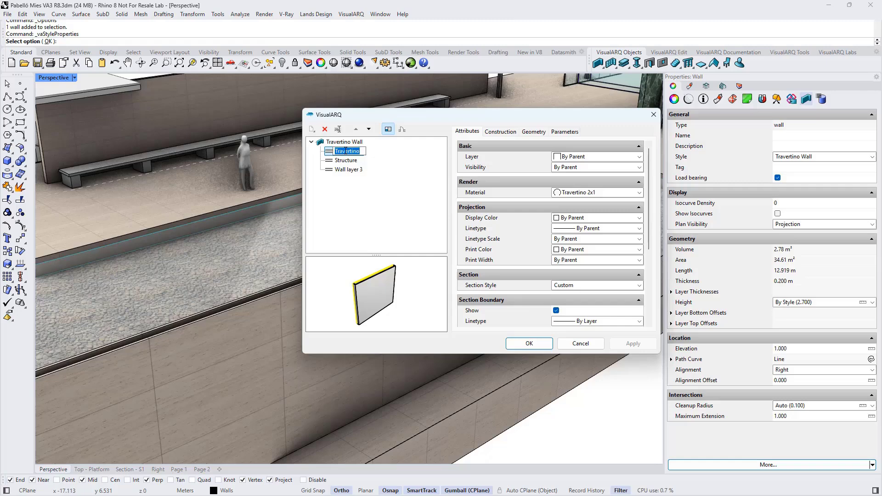
pyautogui.click(352, 170)
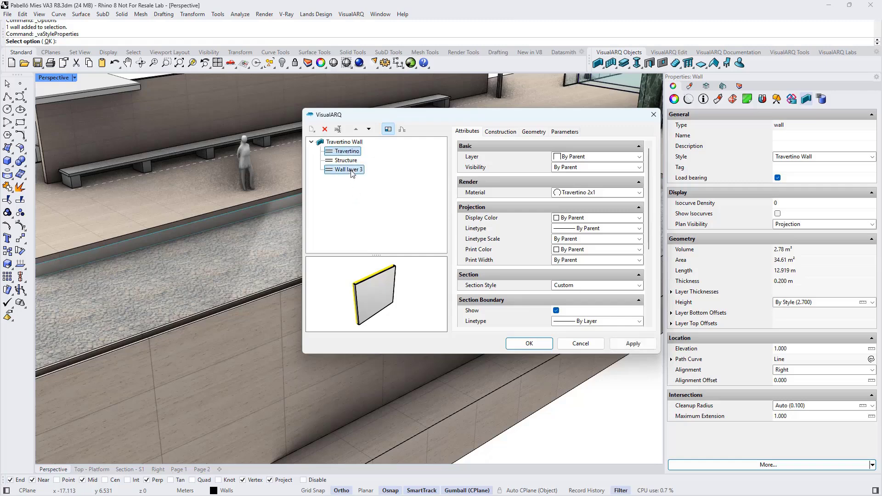
pyautogui.click(349, 170)
pyautogui.write('Travertino')
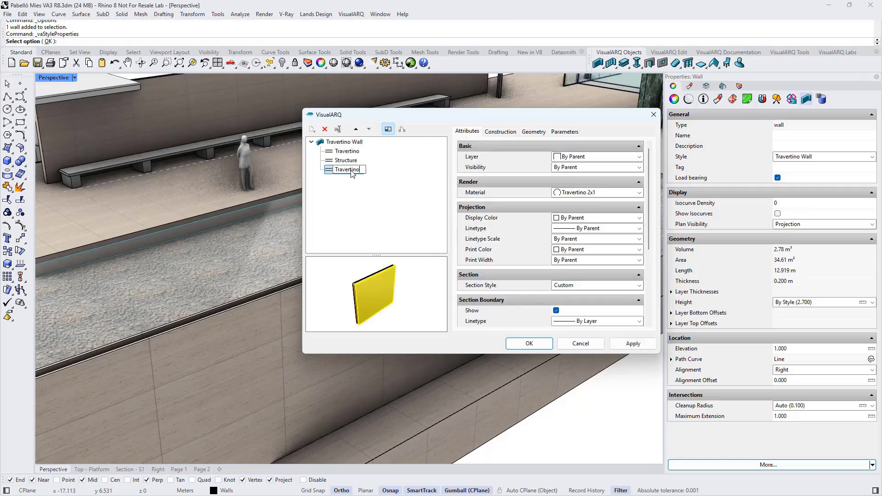
pyautogui.press('Return')
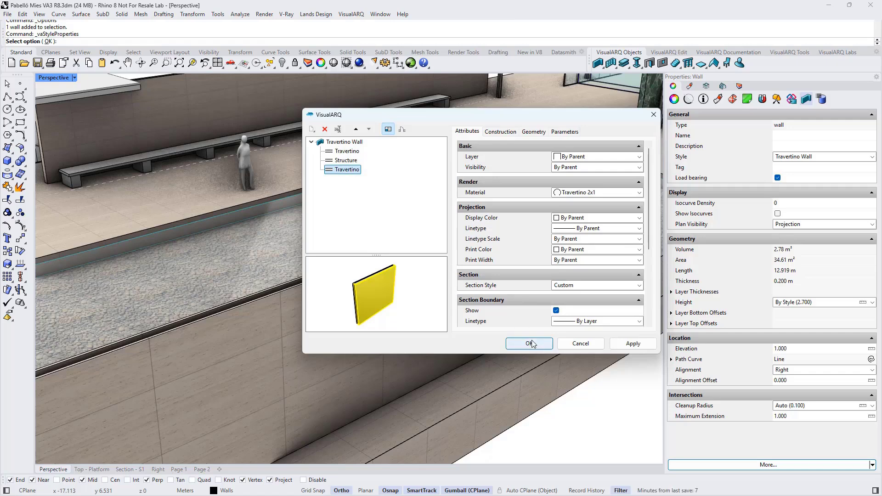
pyautogui.click(530, 344)
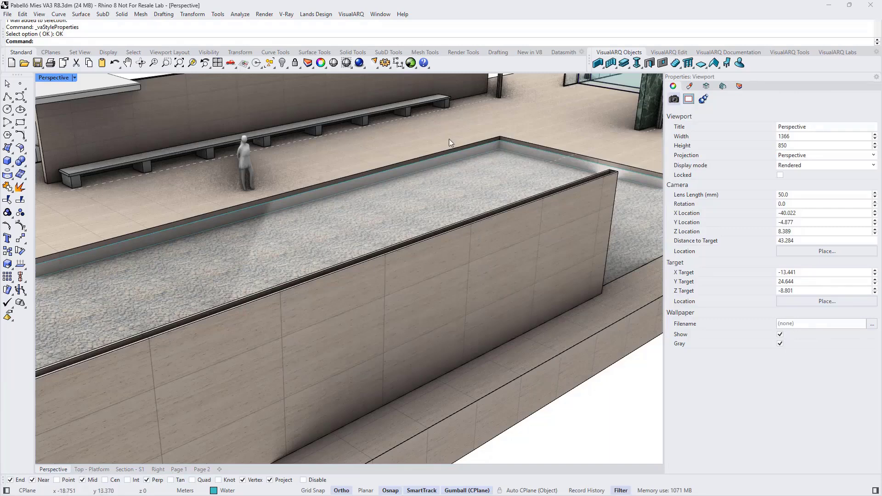
# Launch Grasshopper and load walllayerareaandvolume213.gh from the Downloads folder
pyautogui.click(411, 63)
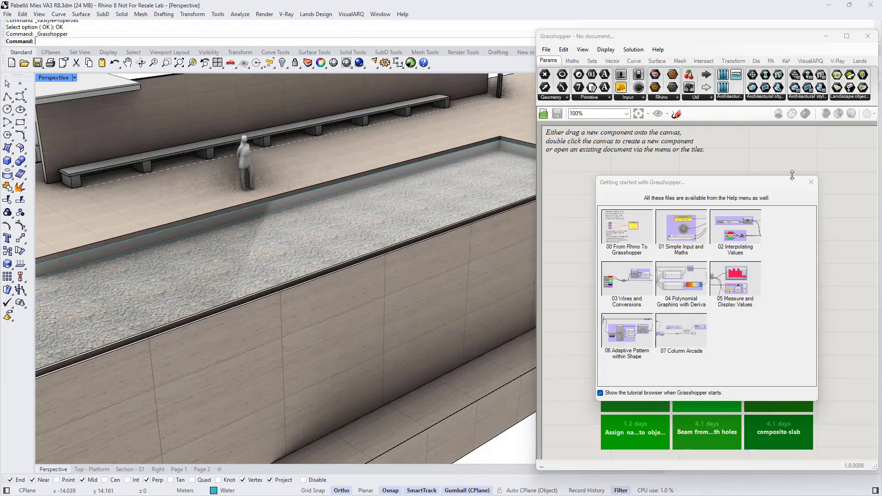
pyautogui.click(811, 182)
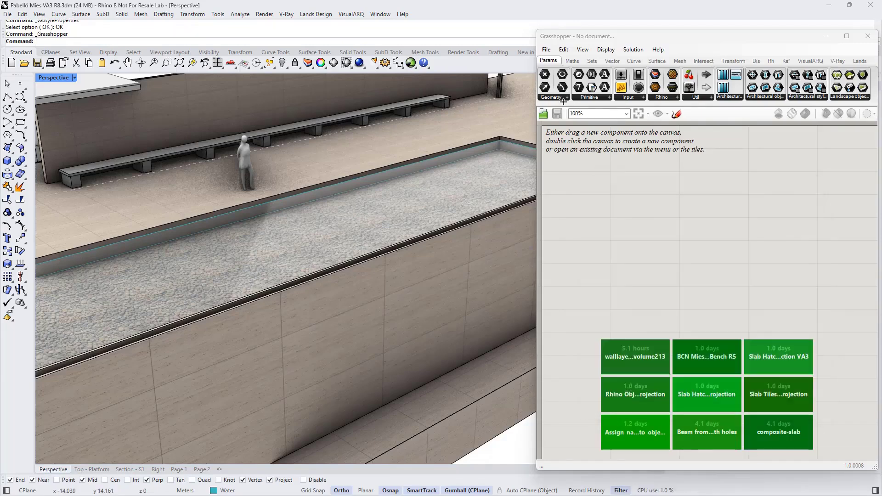
pyautogui.click(543, 114)
pyautogui.click(540, 216)
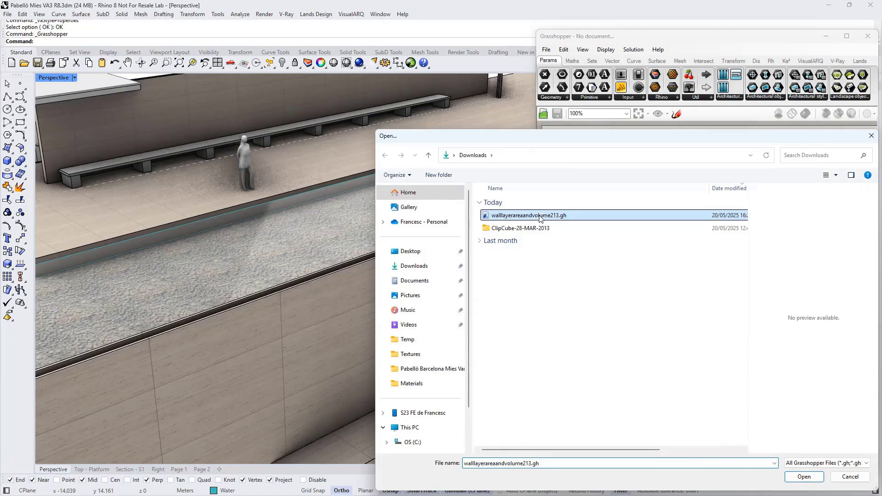
pyautogui.click(804, 476)
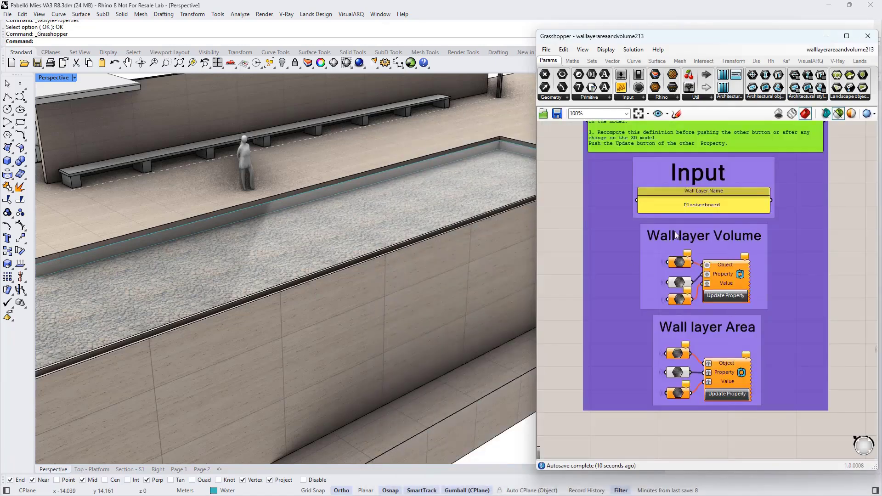
# Change the Wall Layer Name panel text from 'Plasterboard' to 'Travertino'
pyautogui.scroll(-2, 633, 247)
pyautogui.scroll(2, 643, 244)
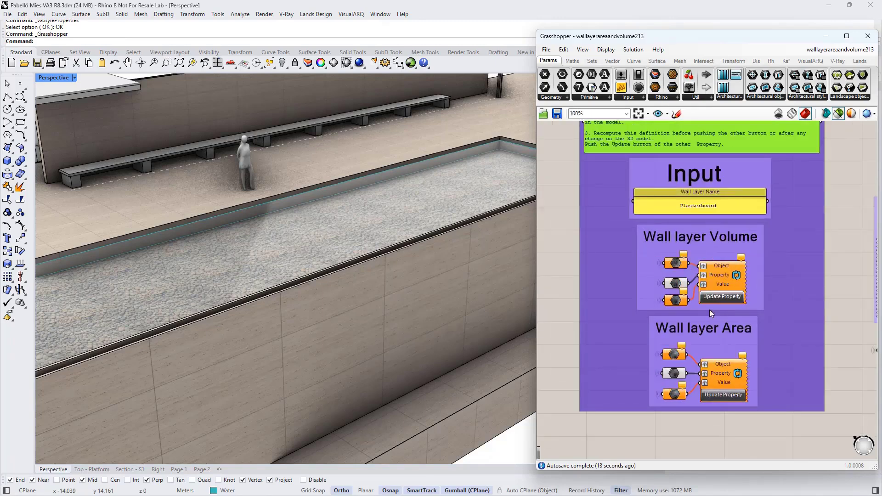
pyautogui.moveTo(722, 280); pyautogui.dragTo(726, 278)
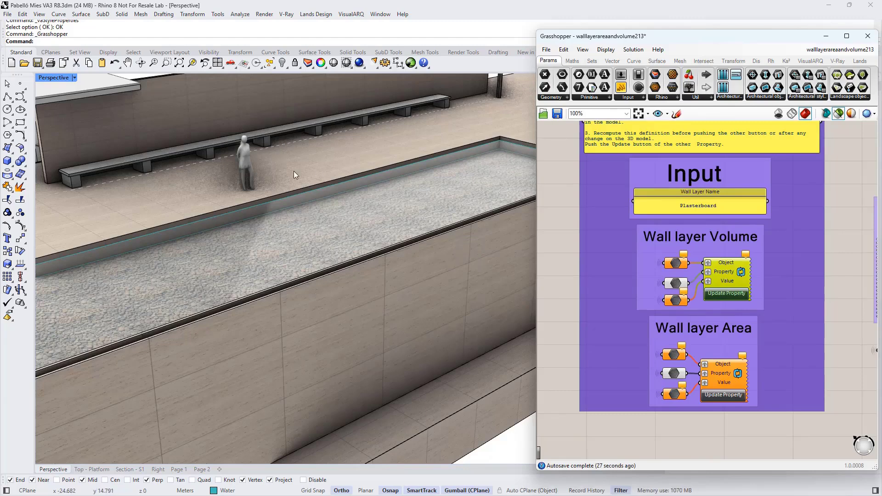
pyautogui.scroll(2, 695, 225)
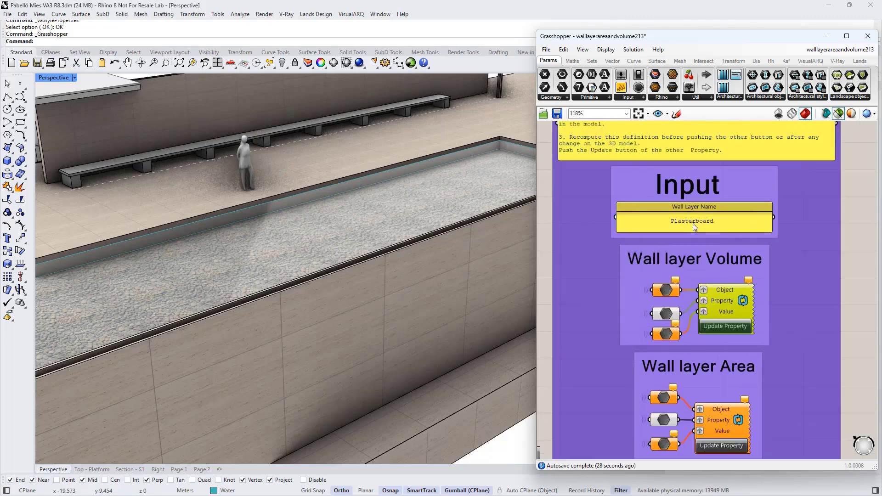
pyautogui.doubleClick(688, 223)
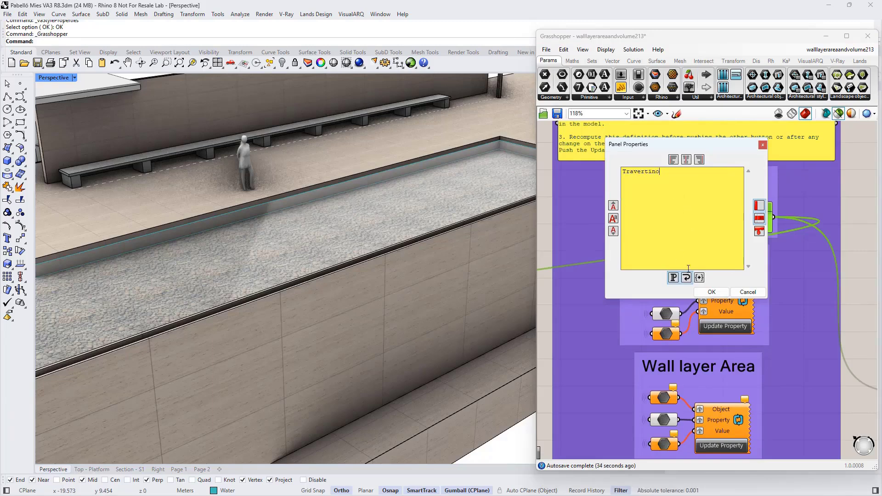
pyautogui.click(705, 293)
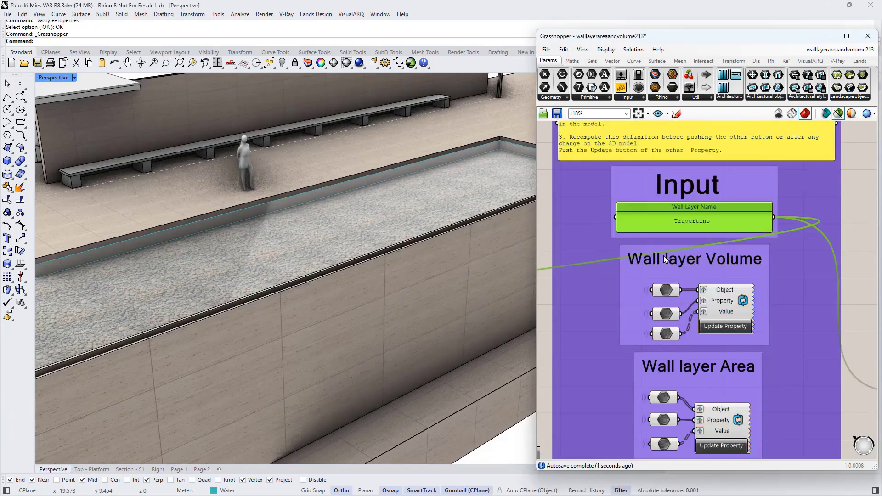
pyautogui.scroll(-1, 663, 256)
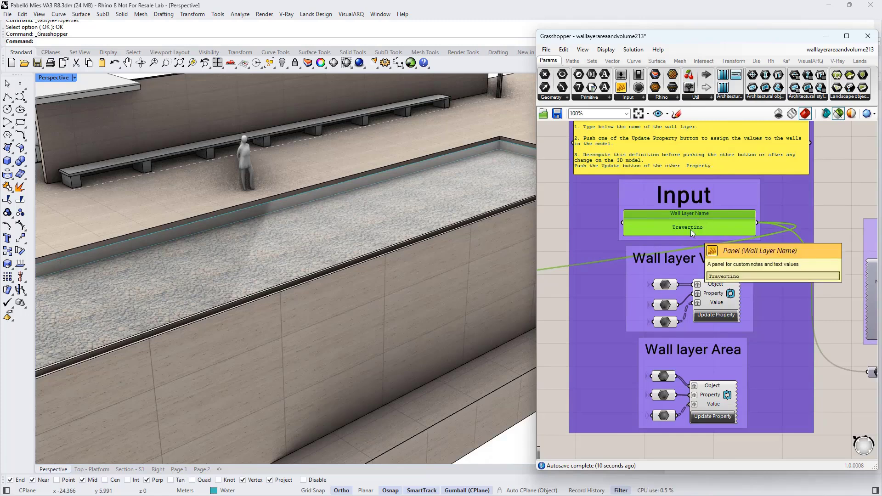
# Write the Travertino layer volume onto the walls with the volume Update Property component
pyautogui.moveTo(622, 283); pyautogui.dragTo(702, 288, button='right')
pyautogui.scroll(-1, 689, 298)
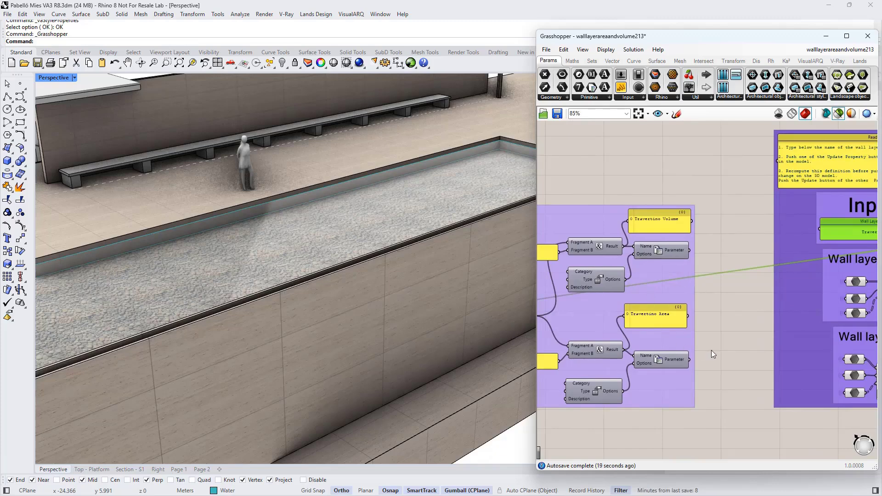
pyautogui.moveTo(868, 294); pyautogui.dragTo(772, 282, button='right')
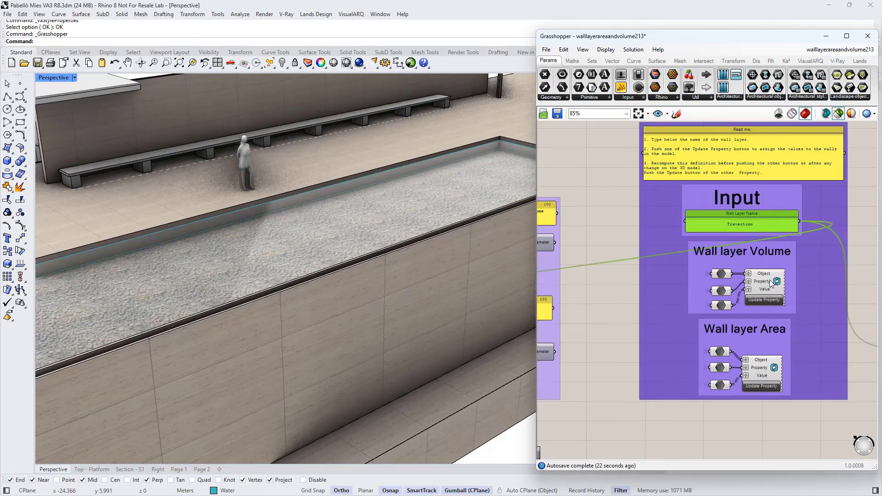
pyautogui.scroll(3, 759, 348)
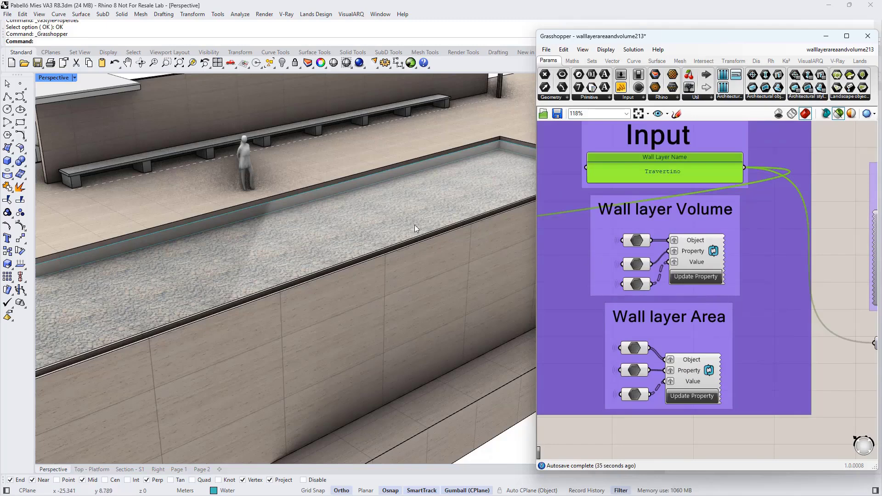
pyautogui.click(695, 277)
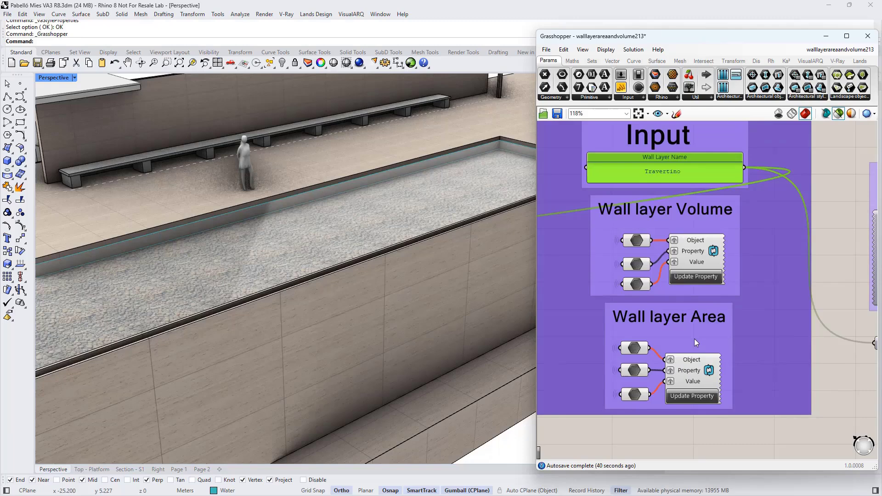
# Recompute the definition and write the Travertino layer area onto the walls
pyautogui.moveTo(694, 338); pyautogui.dragTo(695, 323, button='right')
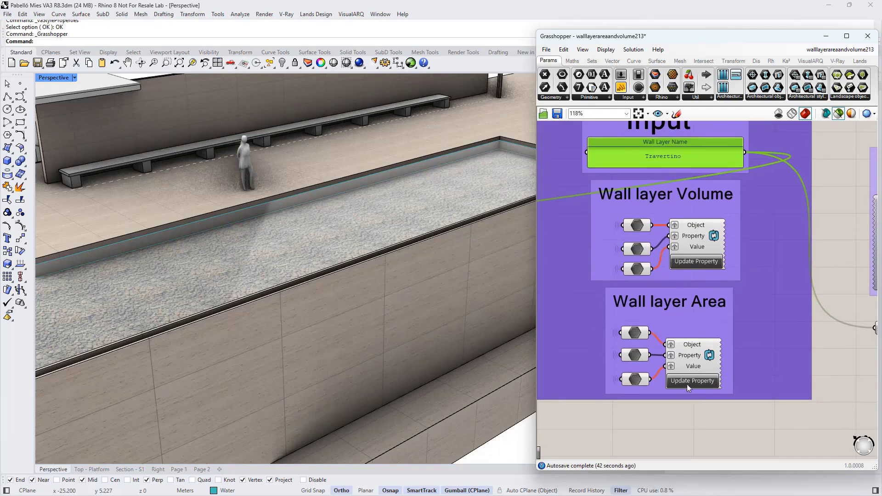
pyautogui.rightClick(663, 409)
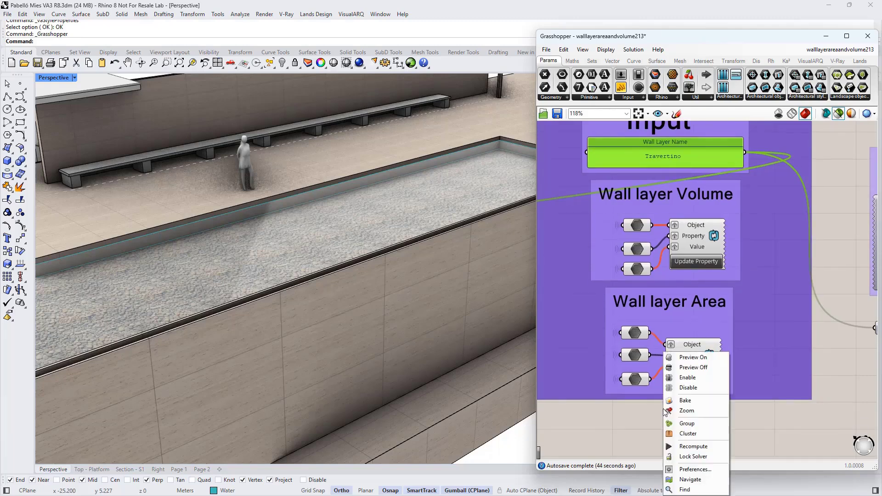
pyautogui.click(693, 447)
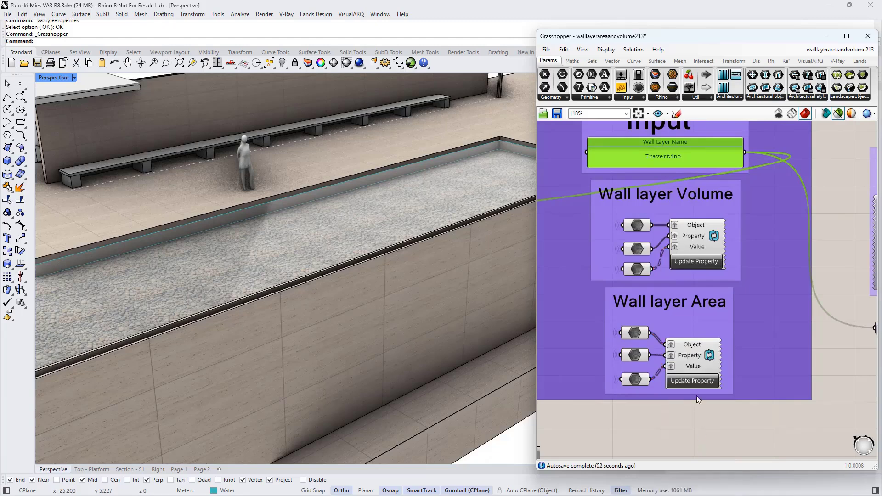
pyautogui.click(688, 419)
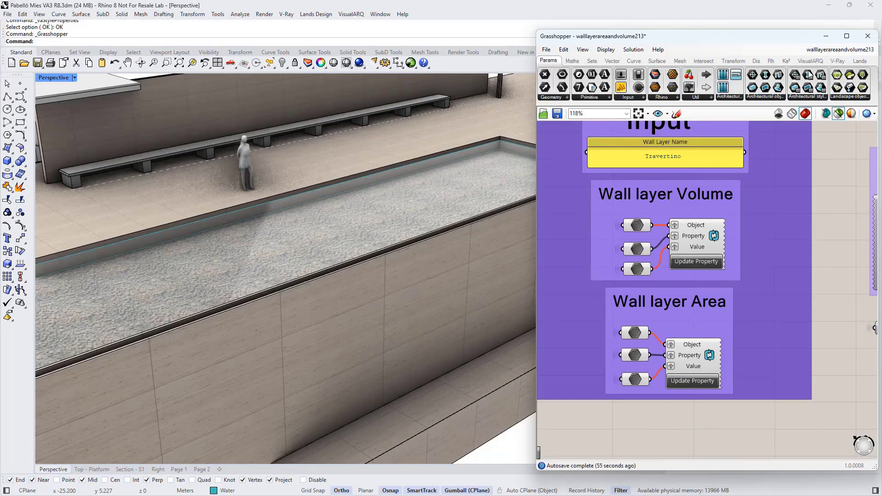
# Compare Travertino Area/Volume parameters: 69.54/2.78 on the pool wall, 112.46/4.50 on the back wall
pyautogui.click(868, 36)
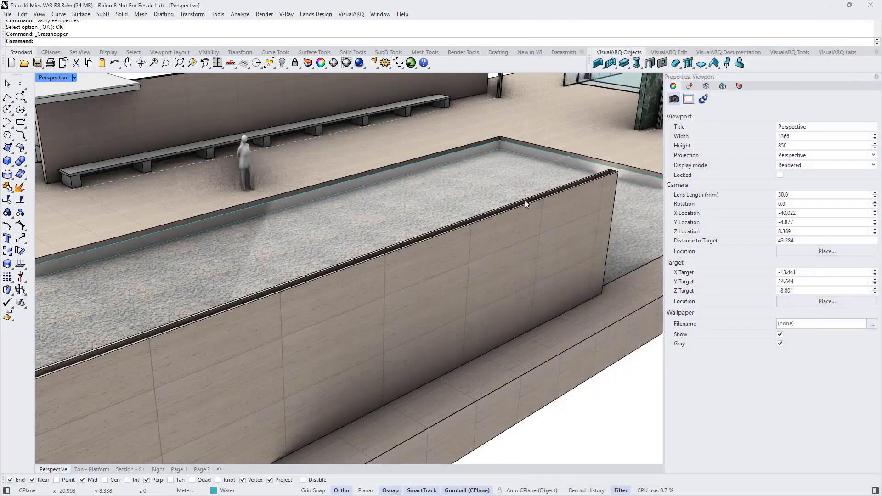
pyautogui.click(510, 211)
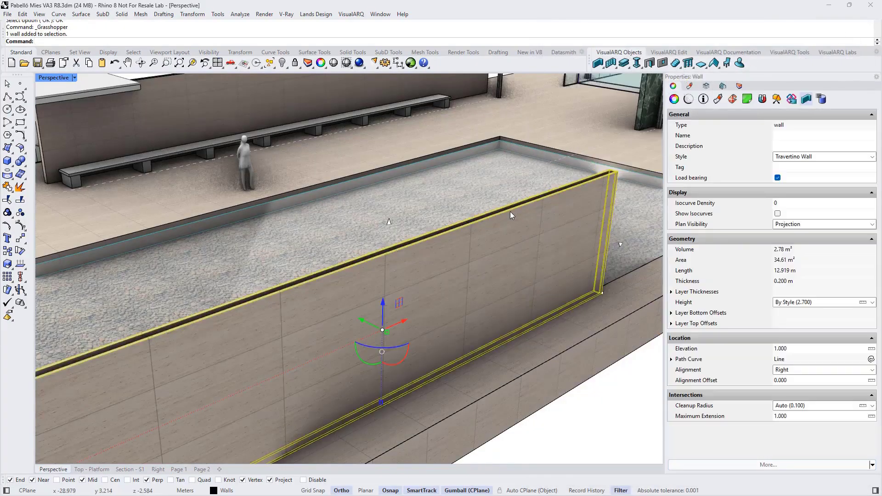
pyautogui.click(703, 100)
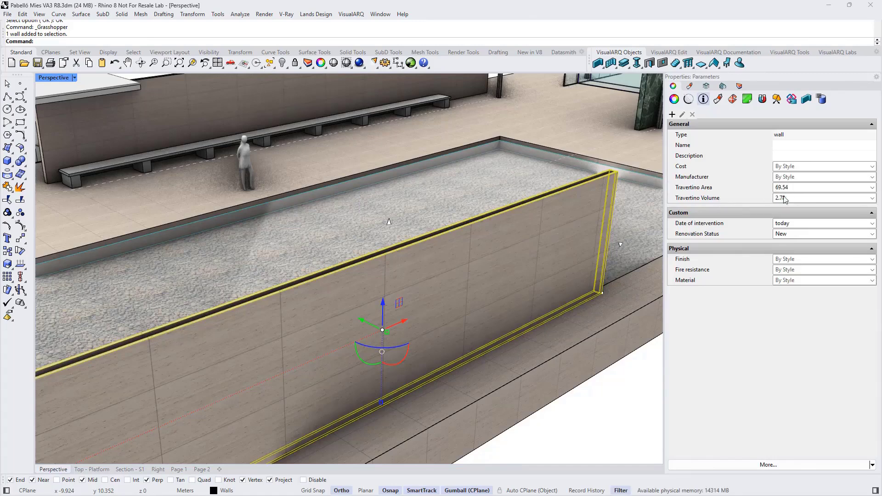
pyautogui.click(303, 105)
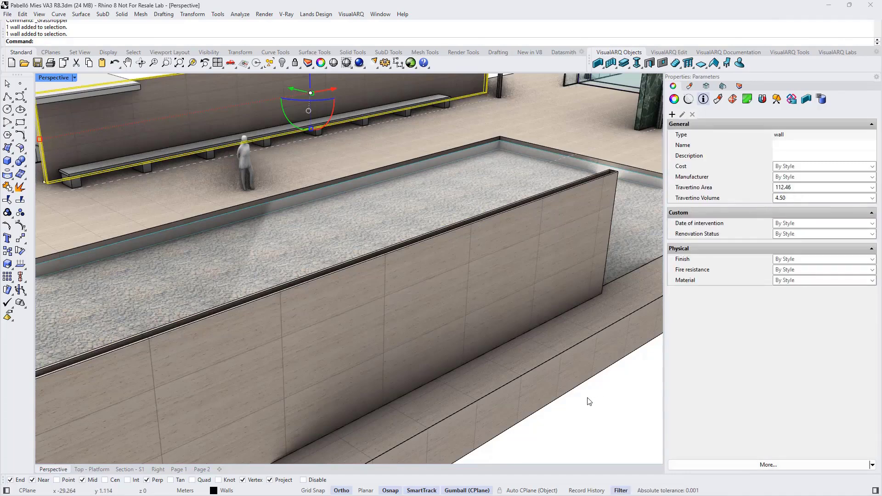
pyautogui.press('Escape')
# Show the VisualARQ Tables panel from the Documentation tools and dock it with the right-side panels
pyautogui.scroll(-5, 294, 255)
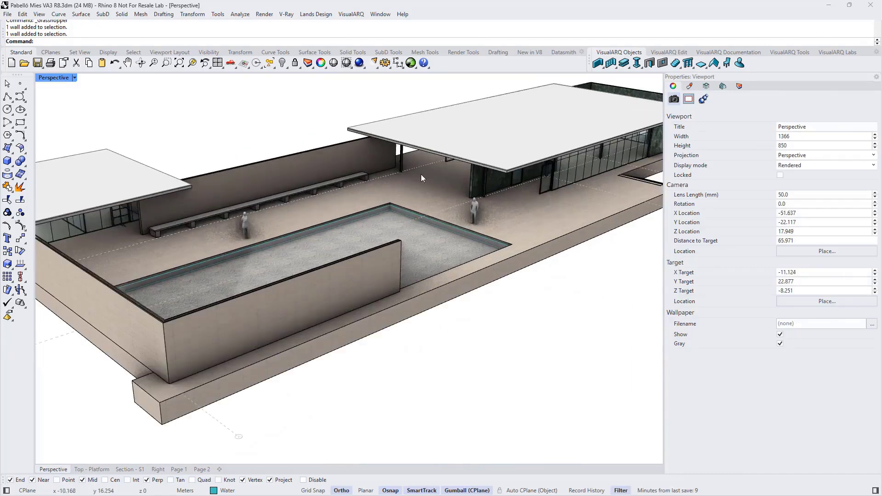
pyautogui.click(736, 54)
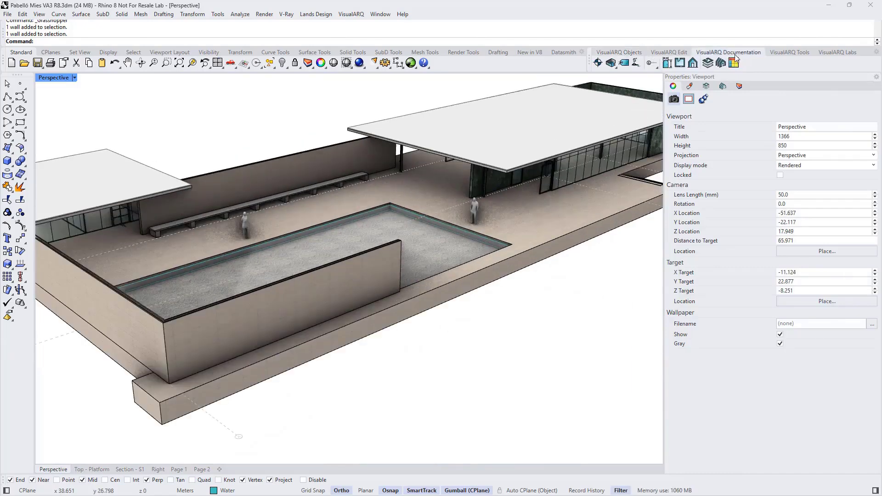
pyautogui.click(734, 63)
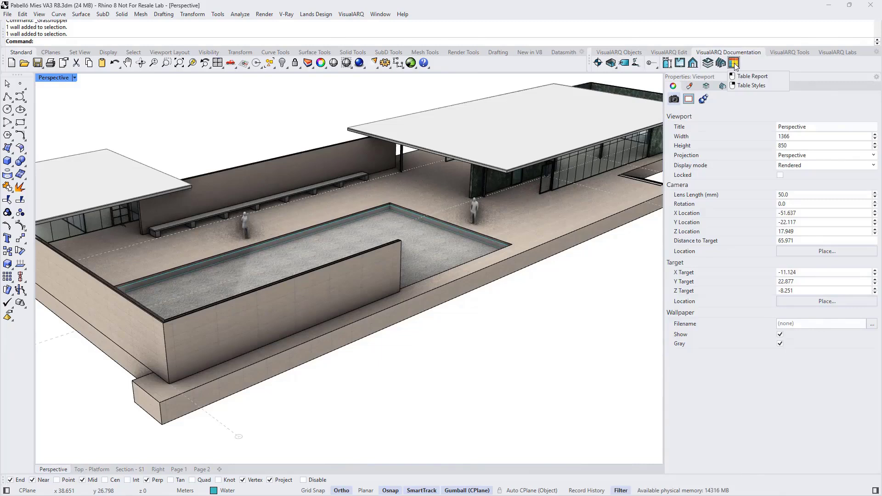
pyautogui.click(733, 64)
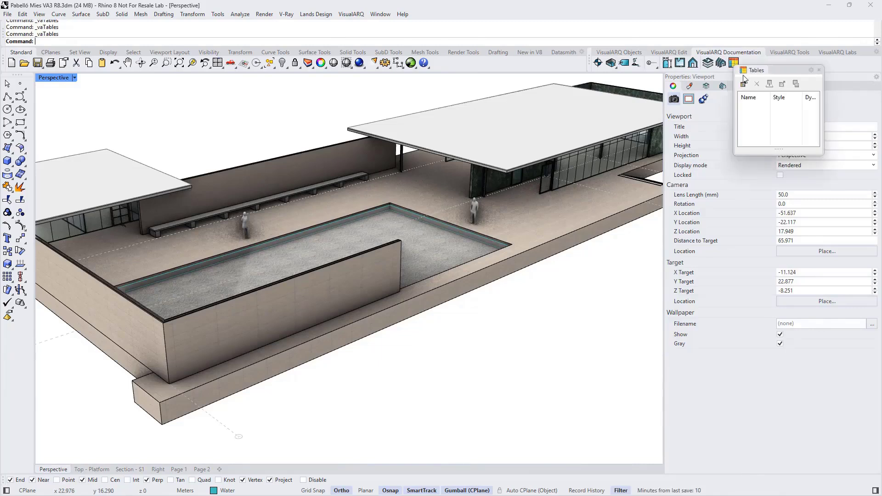
pyautogui.moveTo(751, 71); pyautogui.dragTo(714, 93)
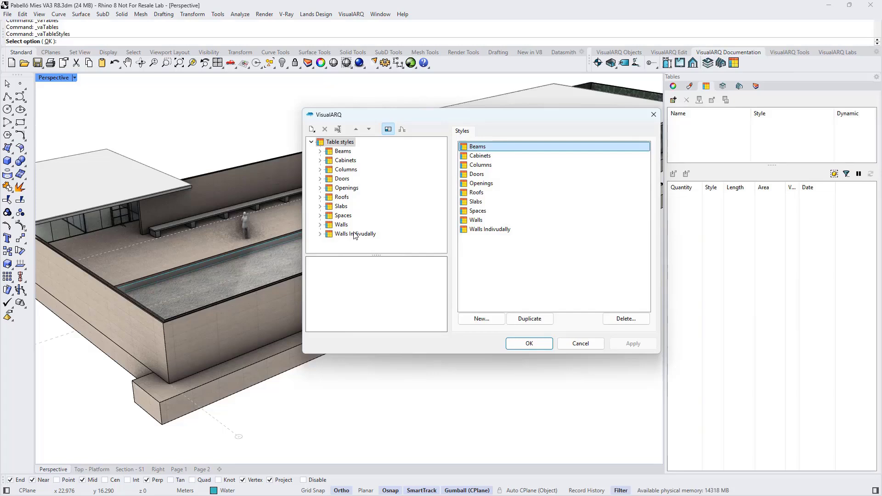
# Create a new table style named 'Travertino Walls' that lists Wall objects
pyautogui.click(478, 323)
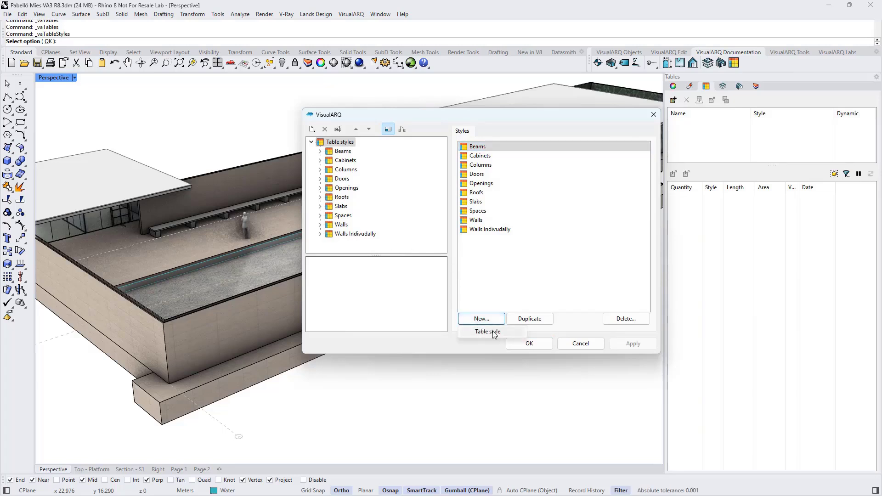
pyautogui.click(491, 332)
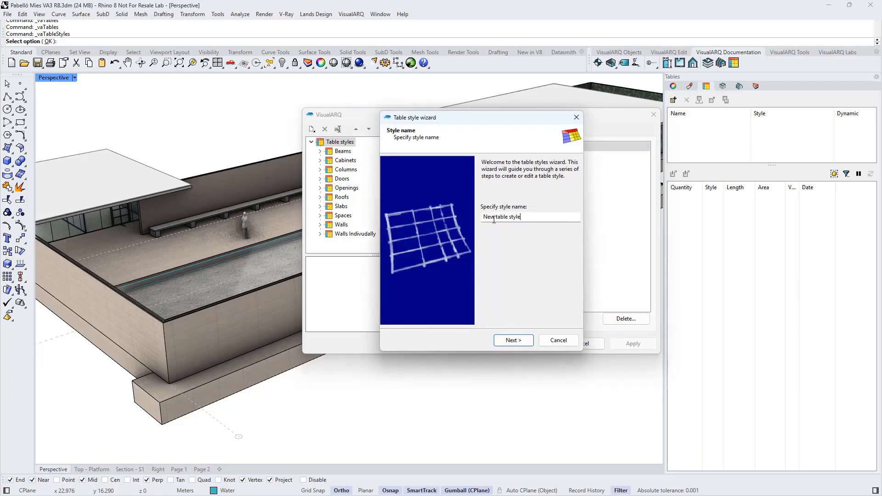
pyautogui.hotkey('ctrl', 'a')
pyautogui.write('Travertino W')
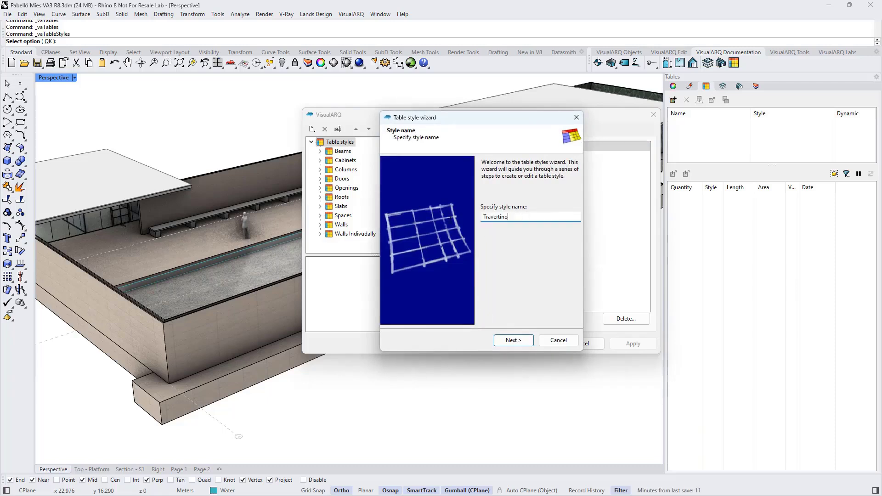
pyautogui.press('capslock')
pyautogui.write('alls')
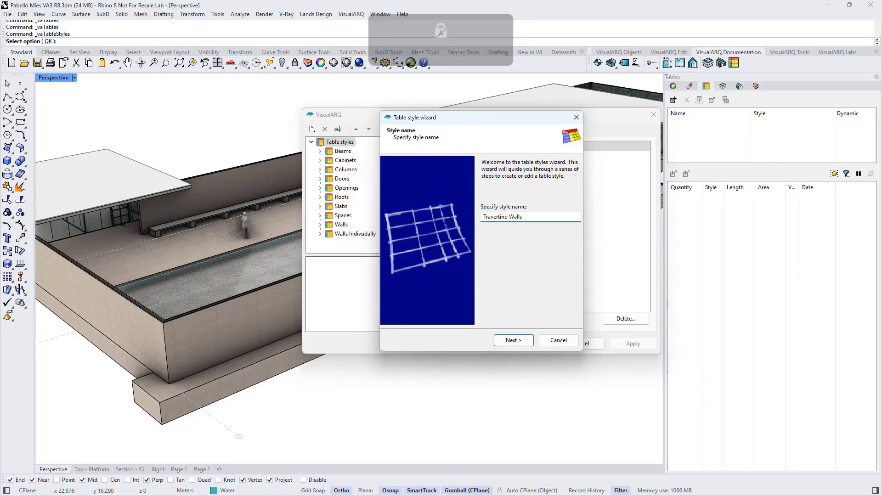
pyautogui.click(528, 342)
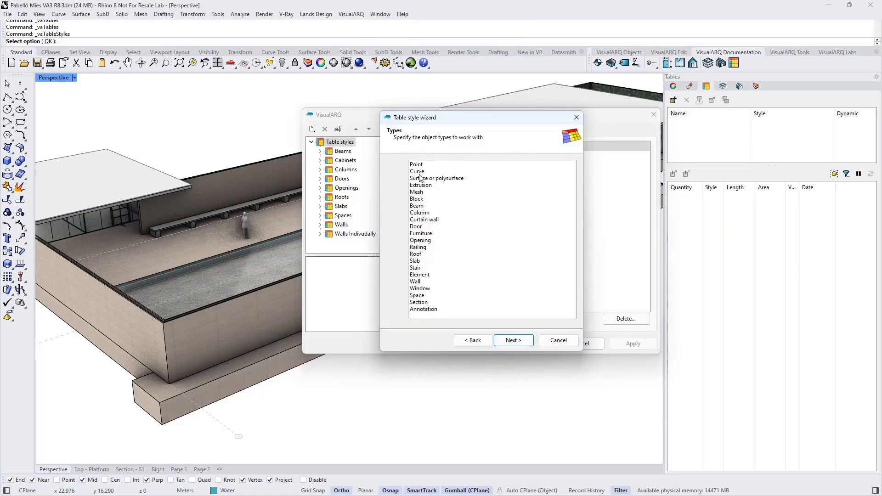
pyautogui.click(418, 281)
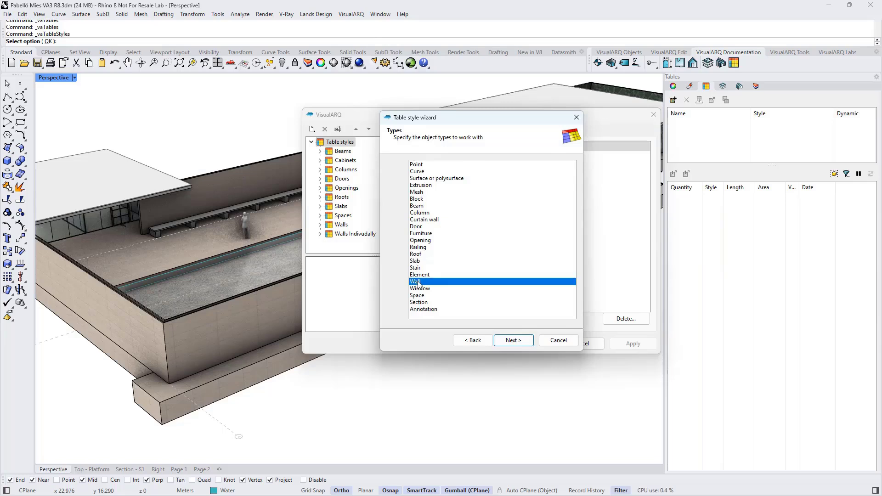
pyautogui.click(508, 341)
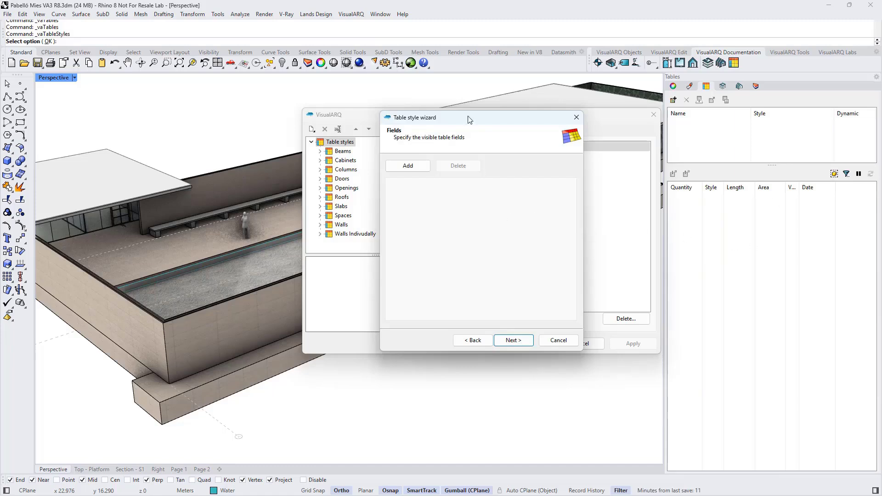
# Add a Style property field, skip grouping, and finish creating the Travertino Walls style
pyautogui.click(416, 167)
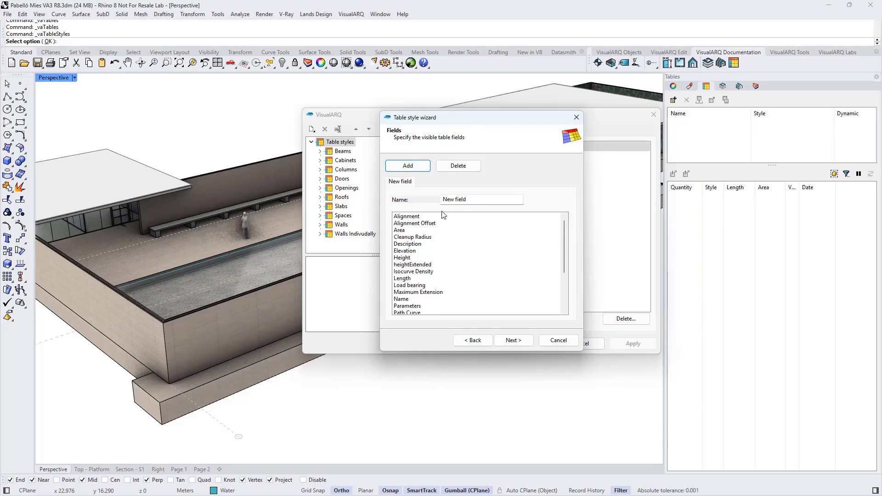
pyautogui.scroll(-3, 411, 253)
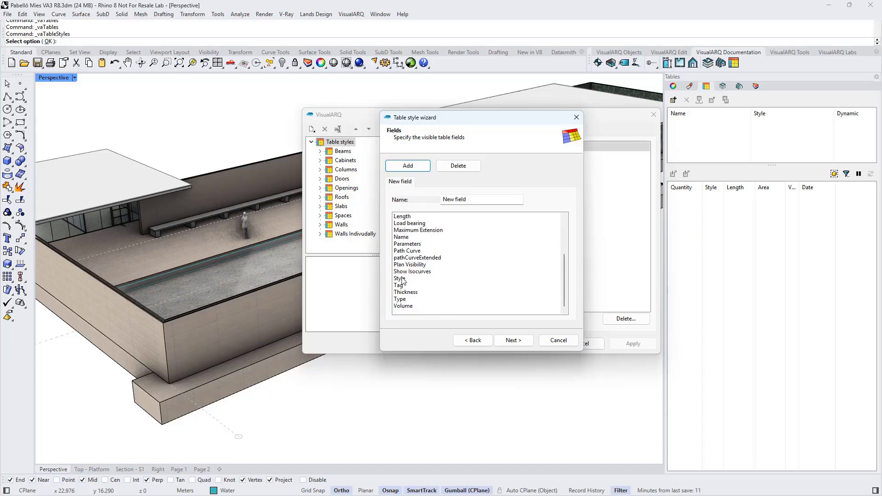
pyautogui.click(401, 278)
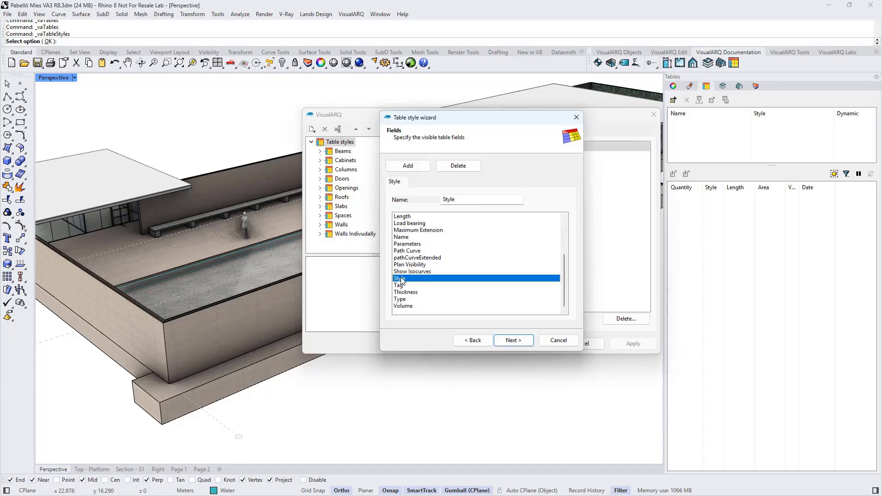
pyautogui.click(513, 340)
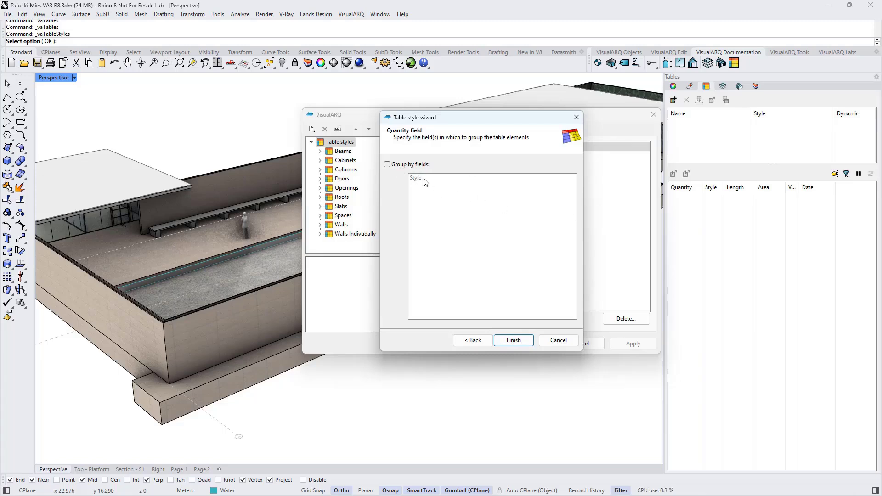
pyautogui.click(509, 342)
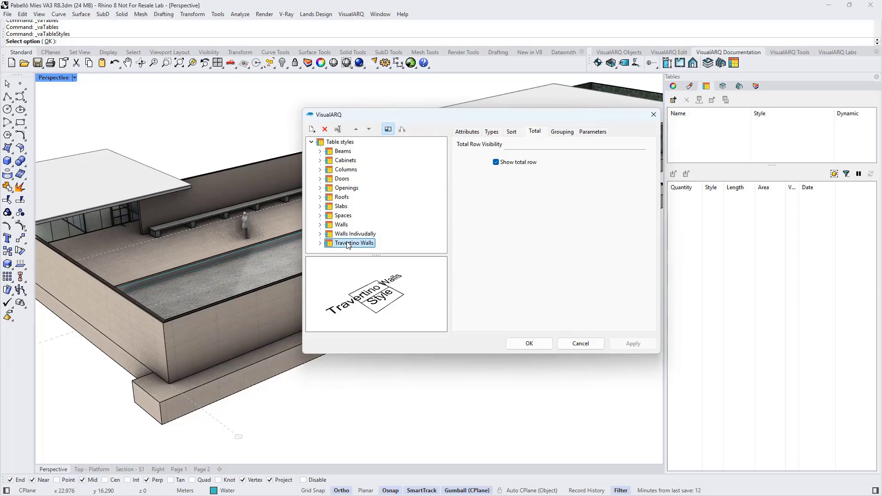
# Add a table property field under Travertino Walls and rename it 'Travertino Volume'
pyautogui.click(321, 244)
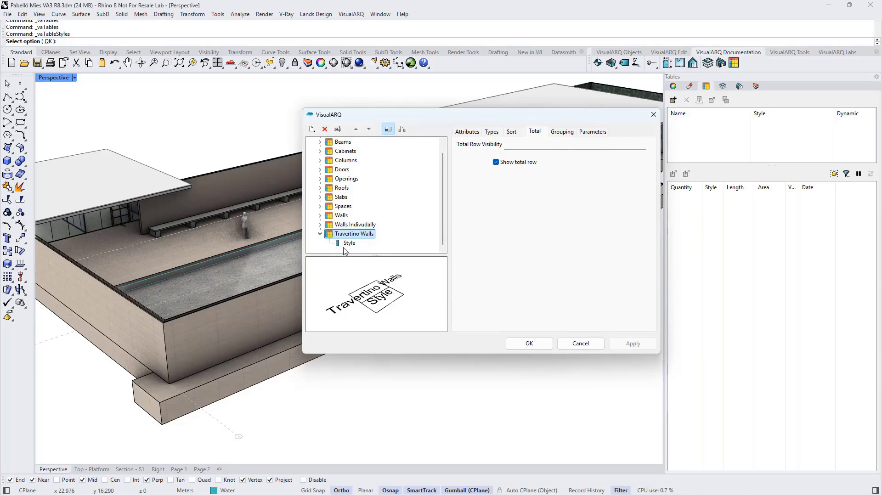
pyautogui.click(314, 132)
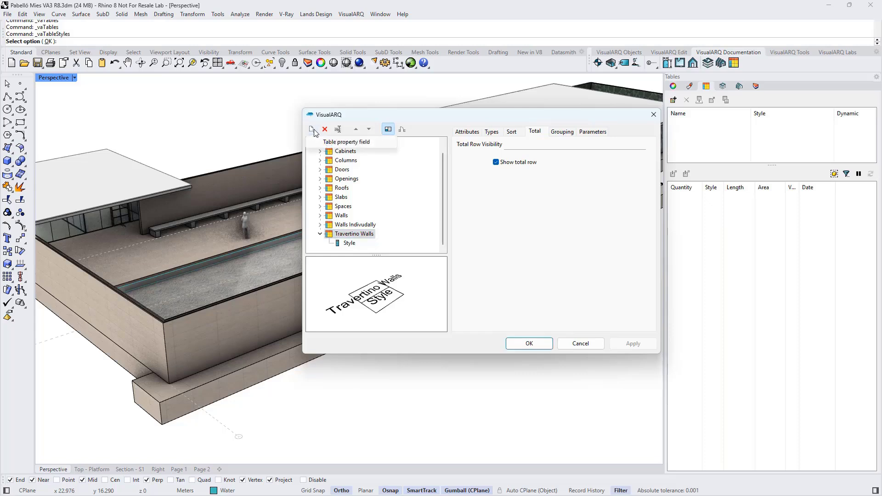
pyautogui.click(342, 144)
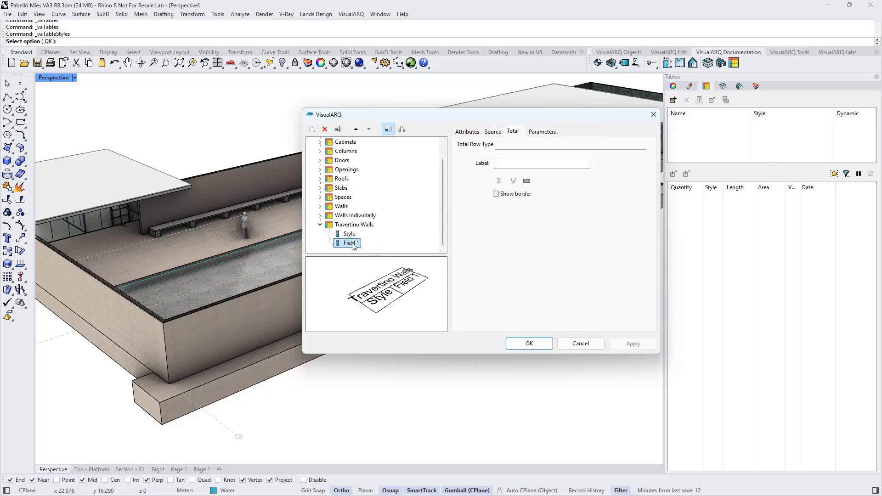
pyautogui.click(351, 243)
pyautogui.write('Travertino Vol')
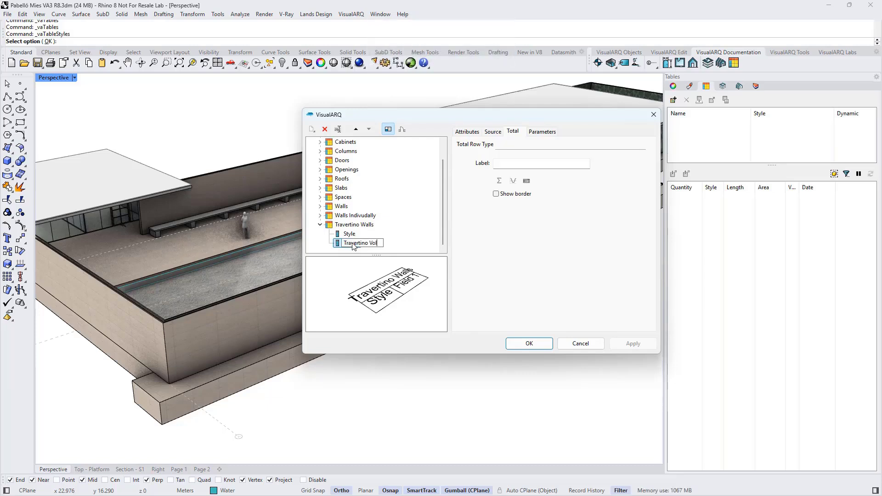
pyautogui.write('ume')
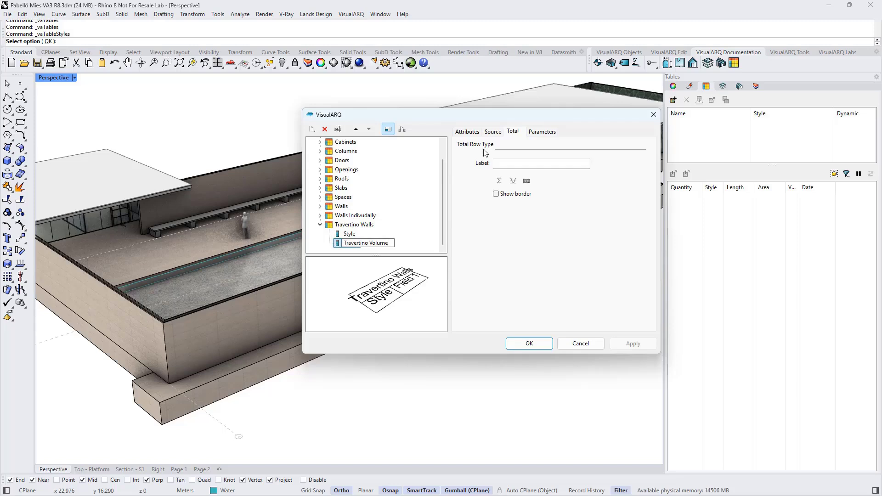
# Source the field from the Travertino Volume parameter and set its total label to %<sum>%
pyautogui.click(494, 133)
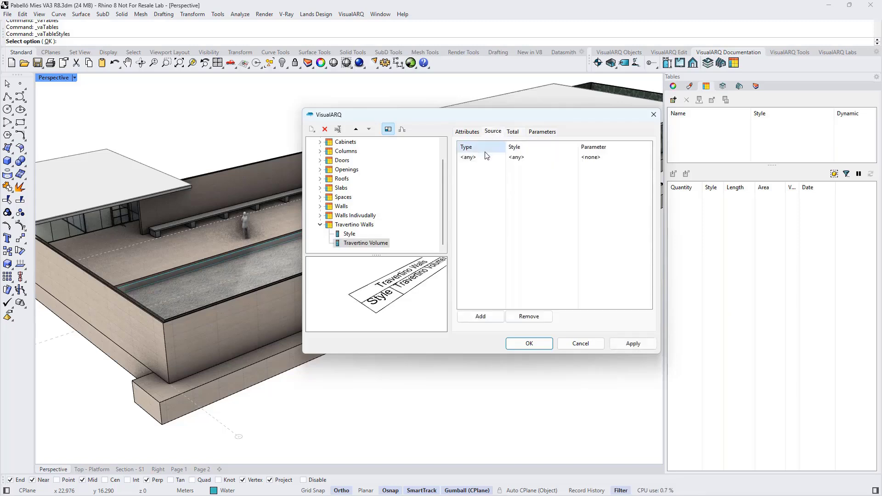
pyautogui.click(597, 158)
pyautogui.click(600, 159)
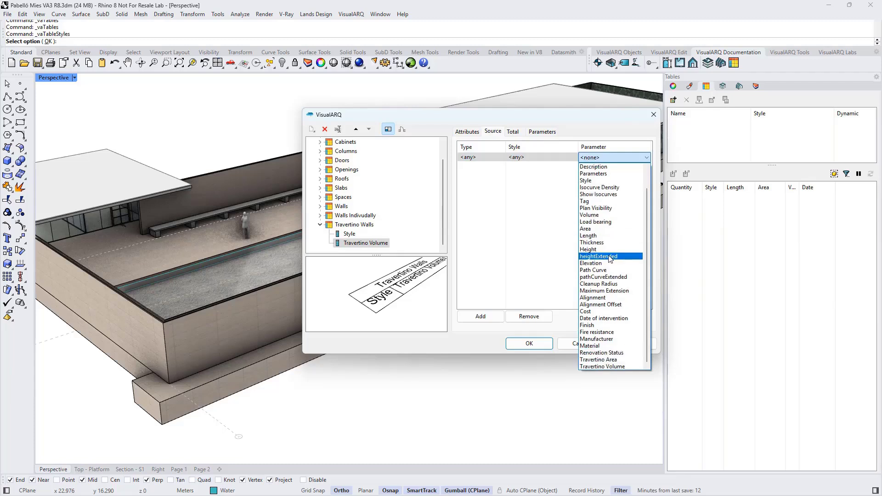
pyautogui.click(624, 365)
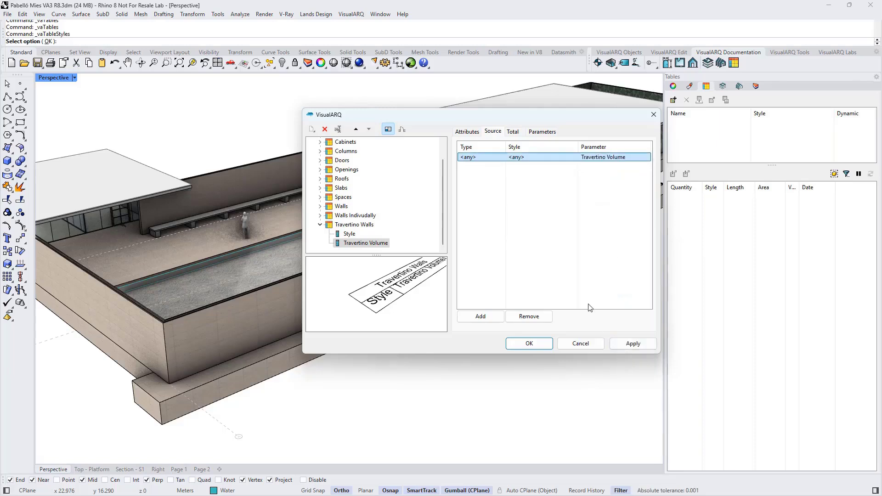
pyautogui.click(513, 134)
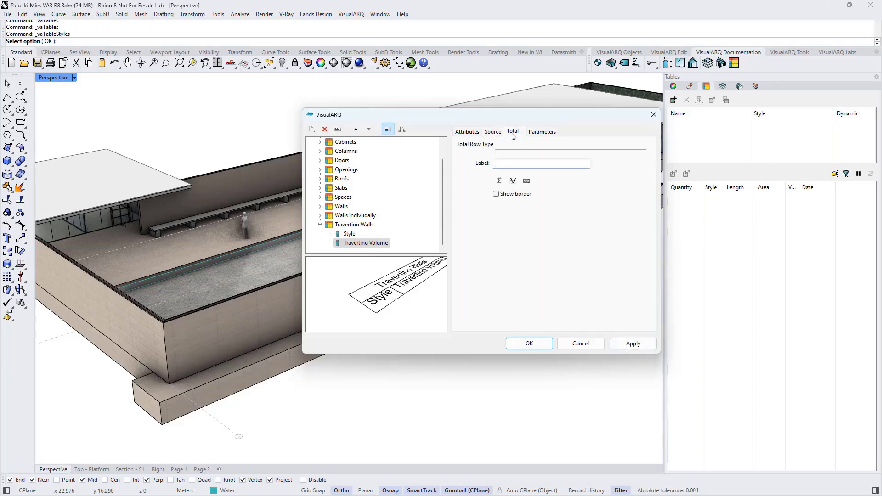
pyautogui.click(499, 181)
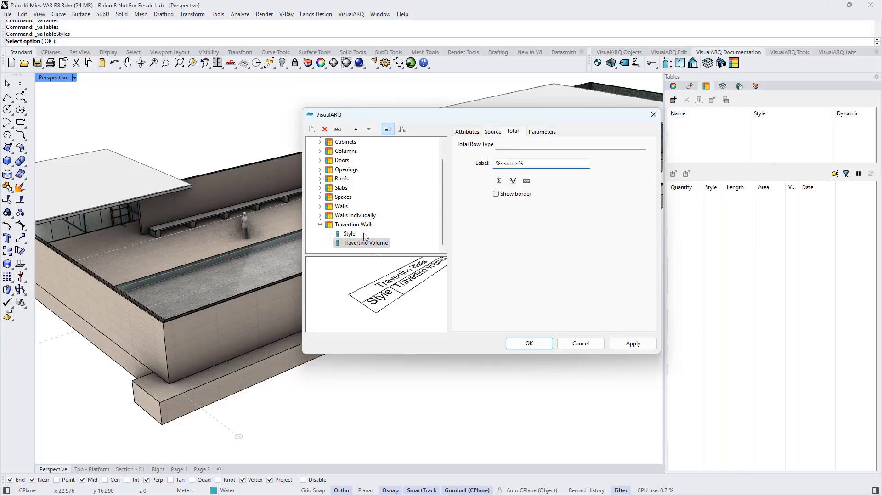
# Duplicate the Travertino Volume field and rename the copy 'Travertino Area'
pyautogui.rightClick(355, 247)
pyautogui.press('Delete')
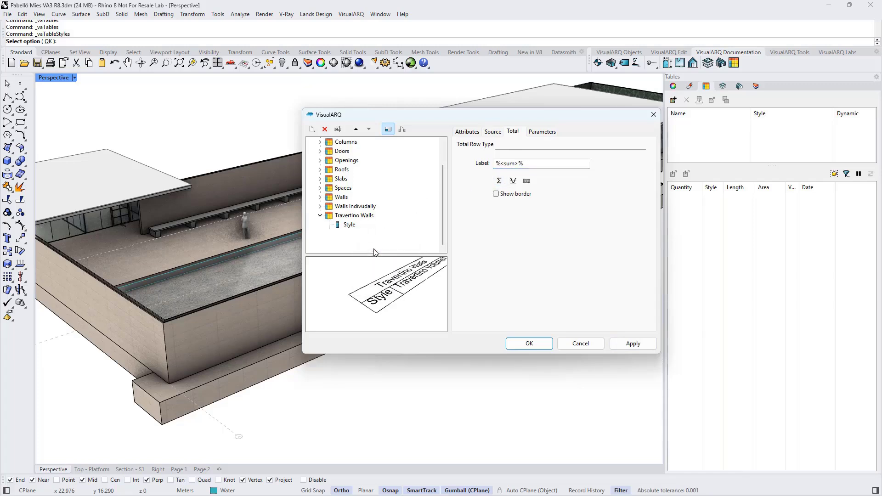
pyautogui.click(372, 244)
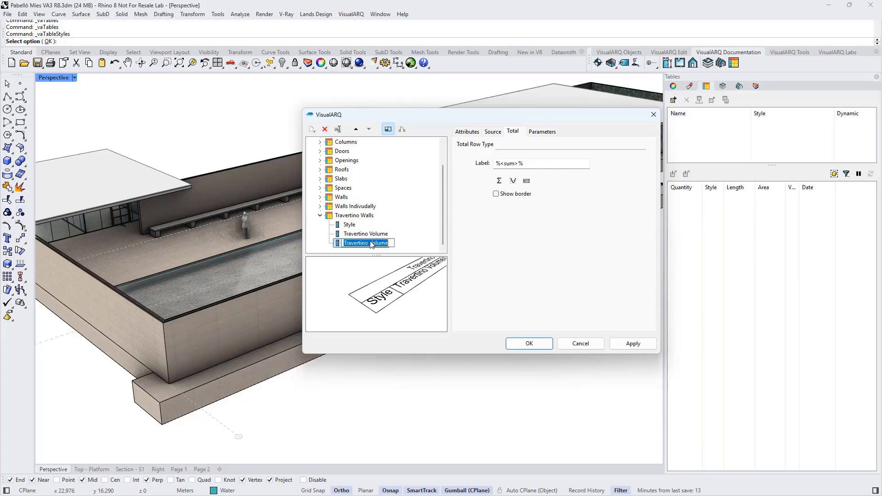
pyautogui.doubleClick(391, 243)
pyautogui.write('Area')
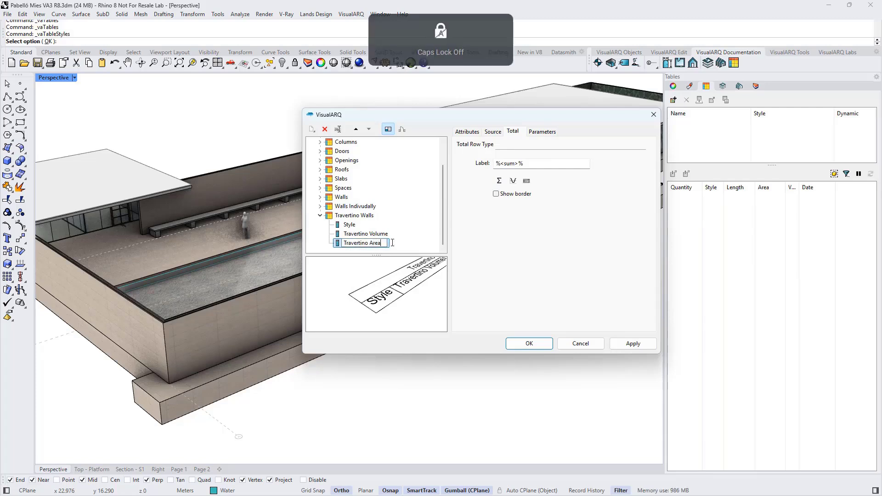
pyautogui.press('Return')
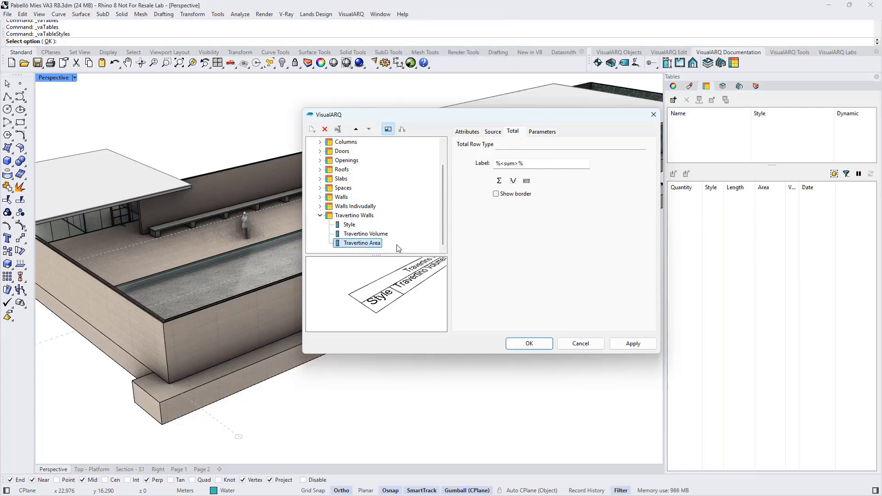
# Set the Travertino Area field's source parameter to Travertino Area and accept the style changes
pyautogui.click(493, 133)
pyautogui.click(570, 158)
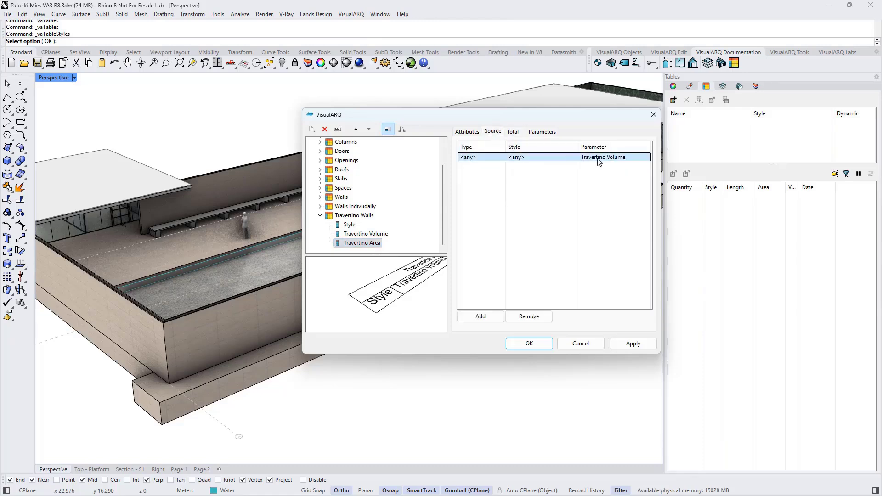
pyautogui.click(597, 157)
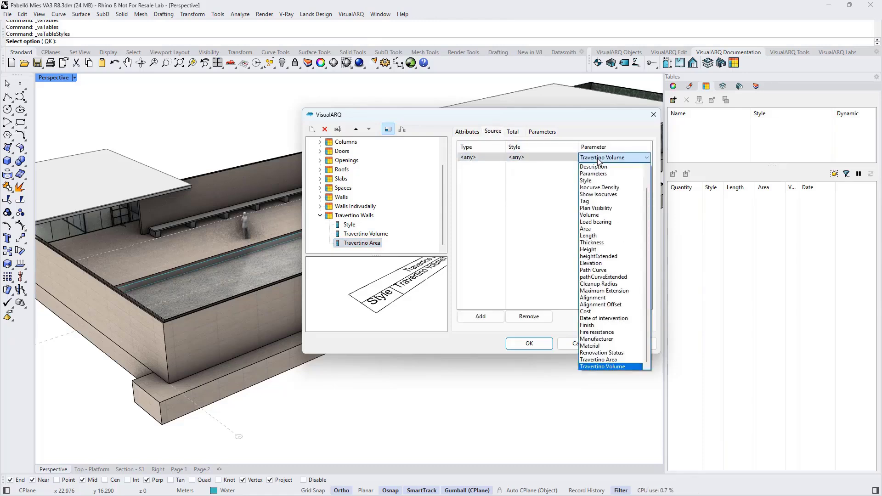
pyautogui.click(598, 360)
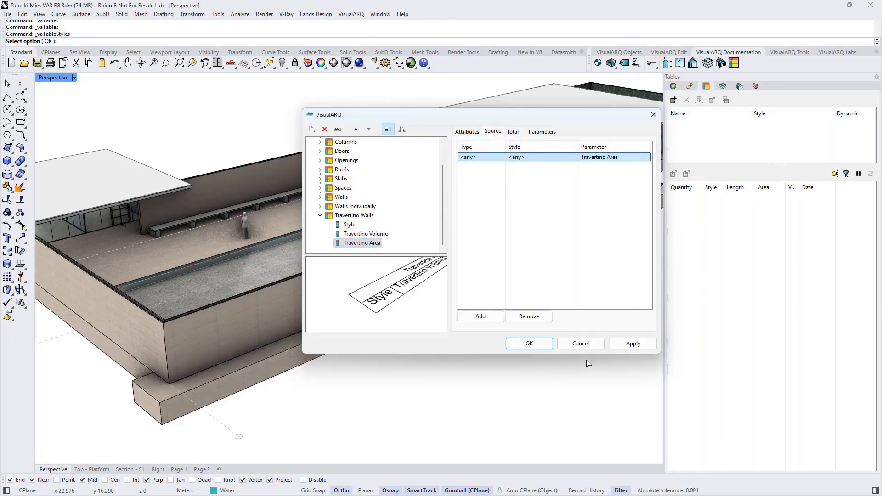
pyautogui.click(529, 344)
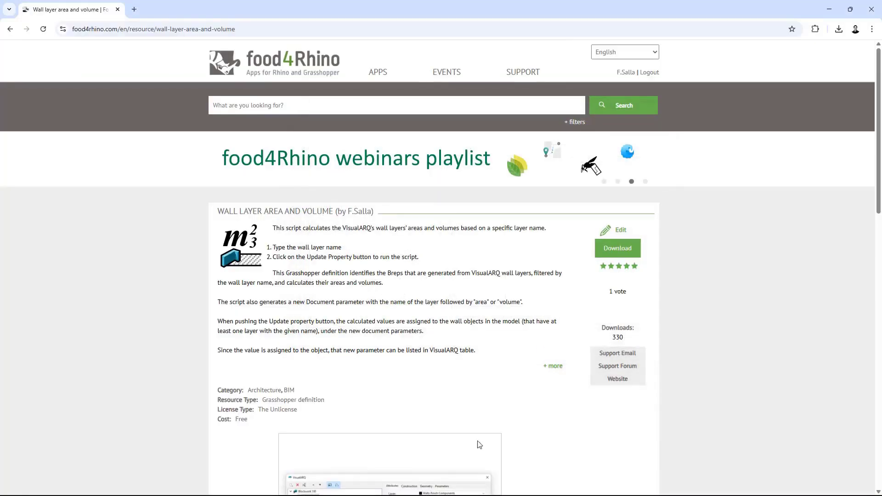
# Insert a new dynamic table using the Travertino Walls style, totalling 15.50 m³ and 387.60 m²
pyautogui.moveTo(351, 487)
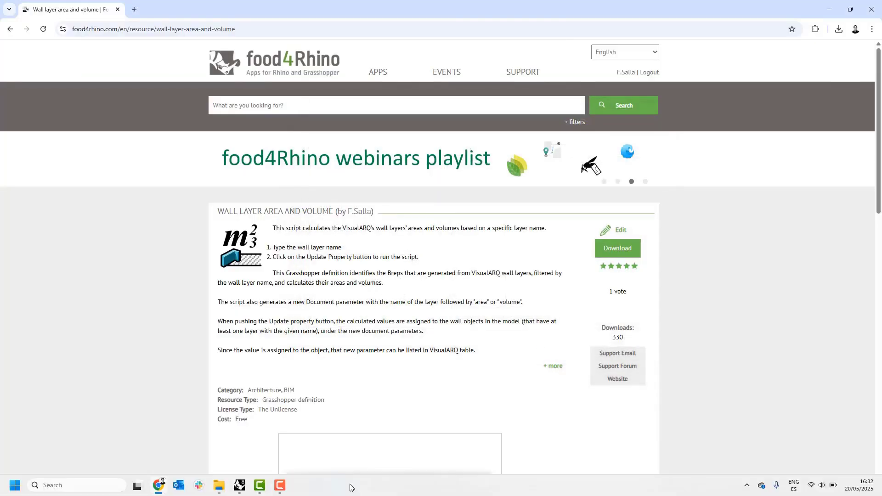
pyautogui.click(245, 485)
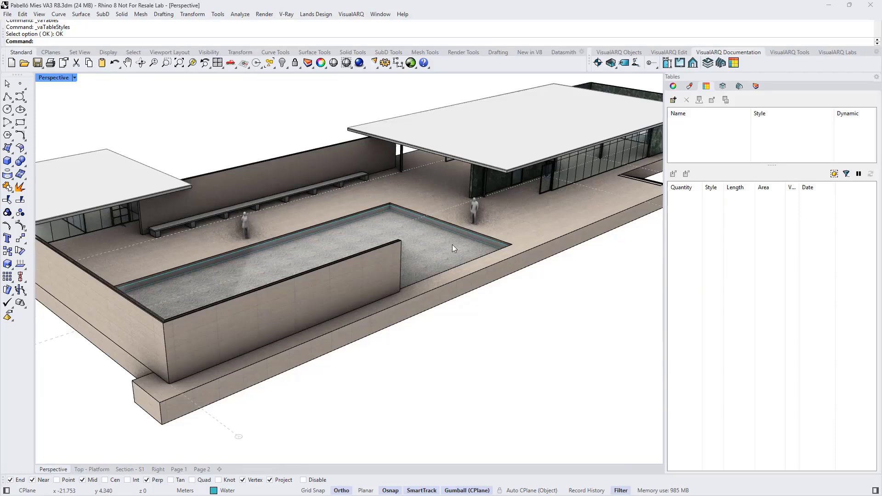
pyautogui.click(673, 100)
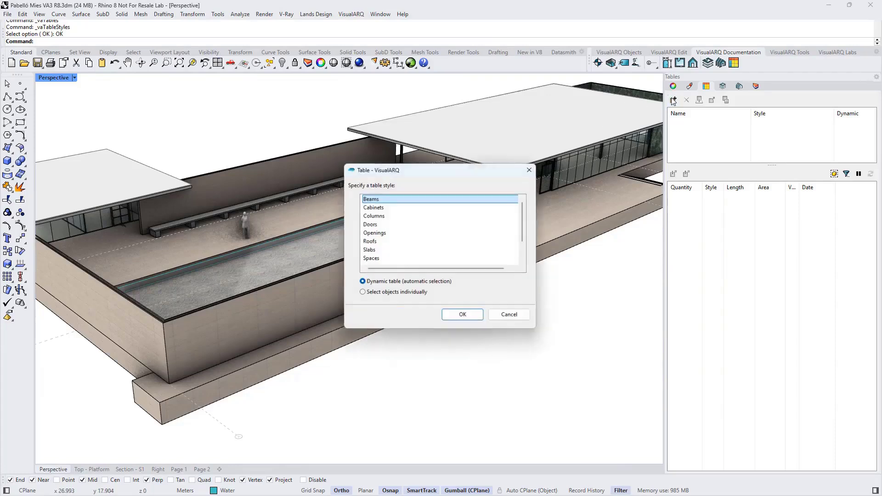
pyautogui.scroll(-1, 394, 204)
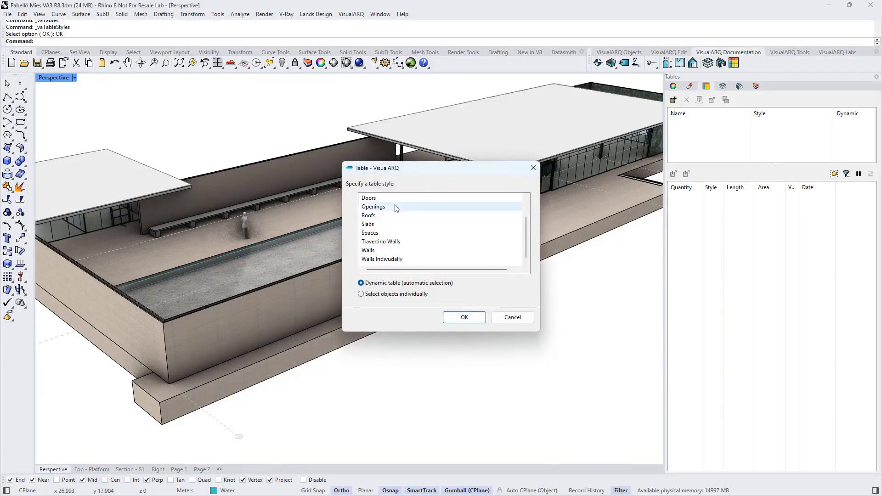
pyautogui.click(385, 244)
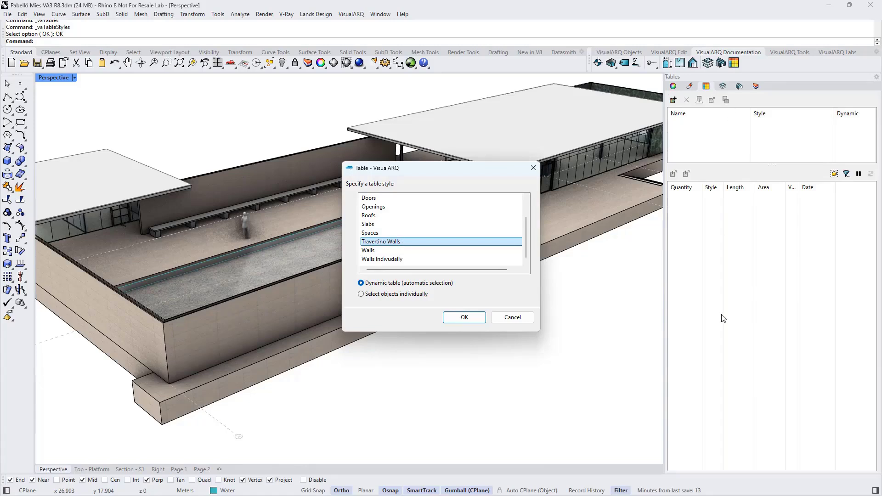
pyautogui.click(465, 318)
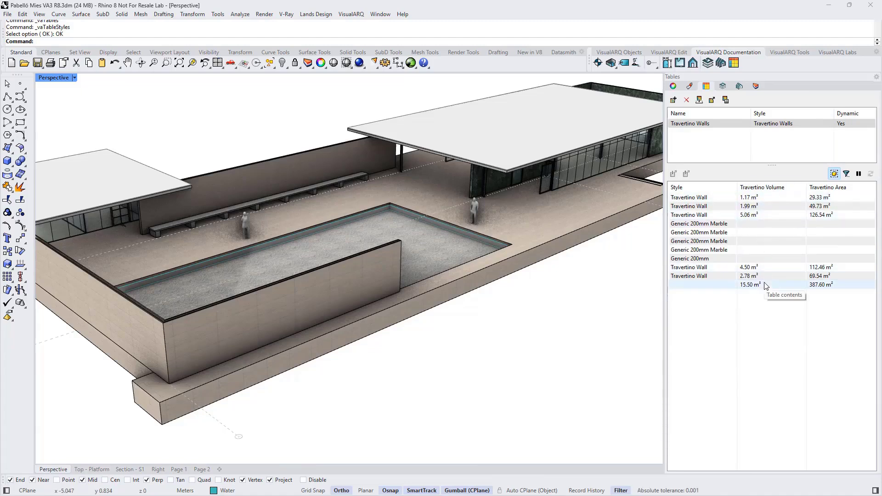
# Filter out Generic 200mm Marble and Generic 200mm styles, leaving five Travertino Wall rows
pyautogui.click(847, 174)
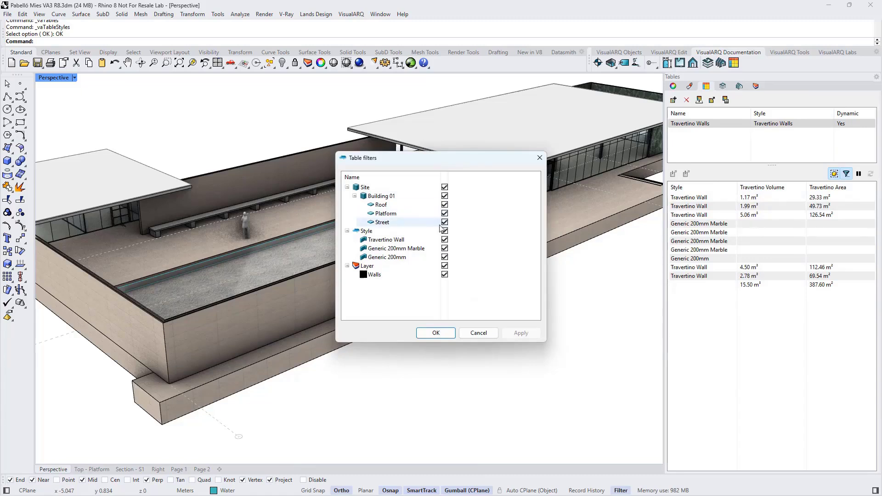
pyautogui.click(445, 249)
pyautogui.click(444, 257)
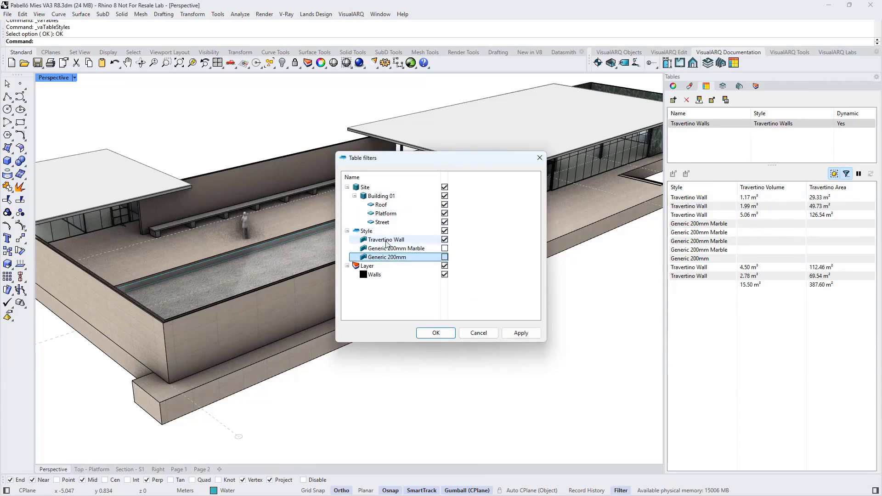
pyautogui.click(436, 333)
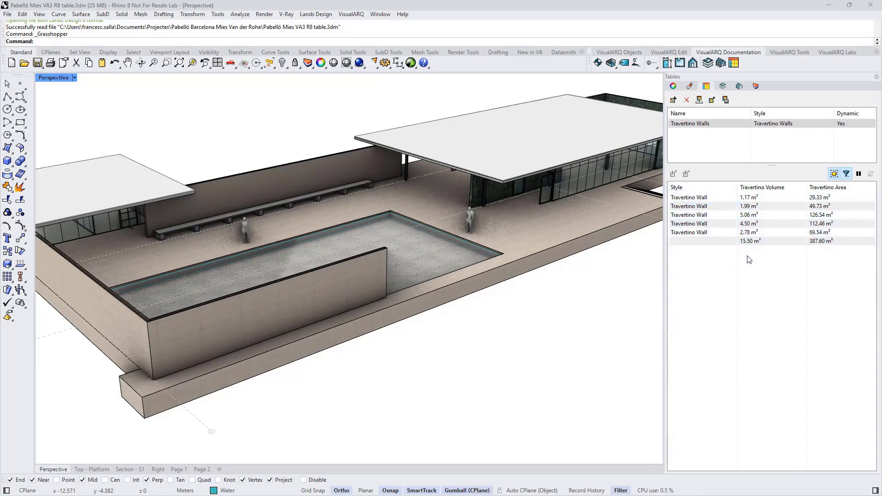
# Drag the pool-side wall's end grip to extend it to the pool's far end
pyautogui.click(353, 267)
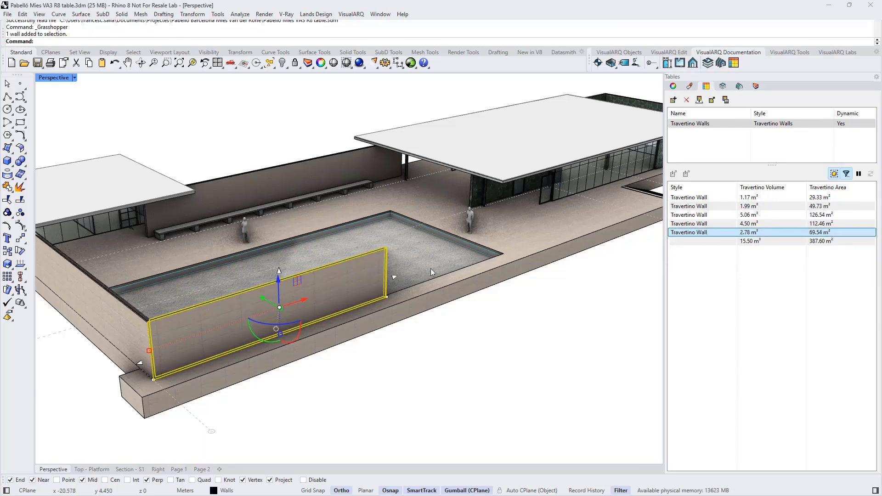
pyautogui.moveTo(395, 276); pyautogui.dragTo(458, 256)
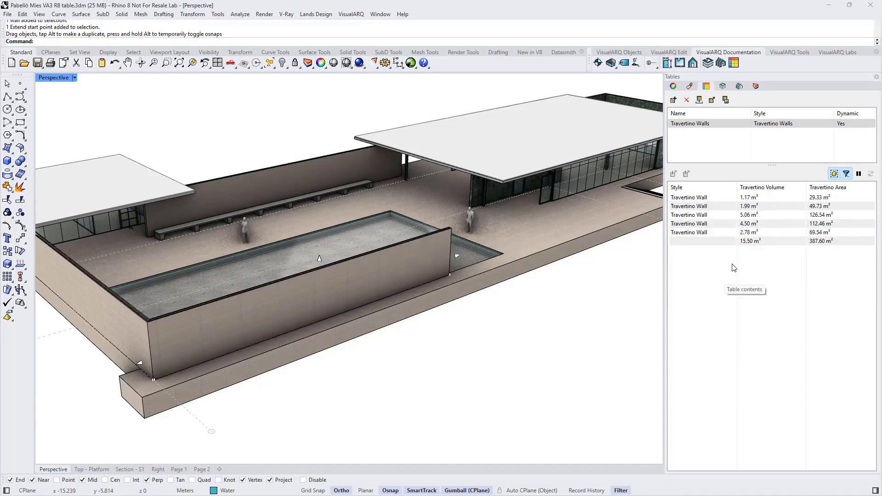
pyautogui.click(767, 235)
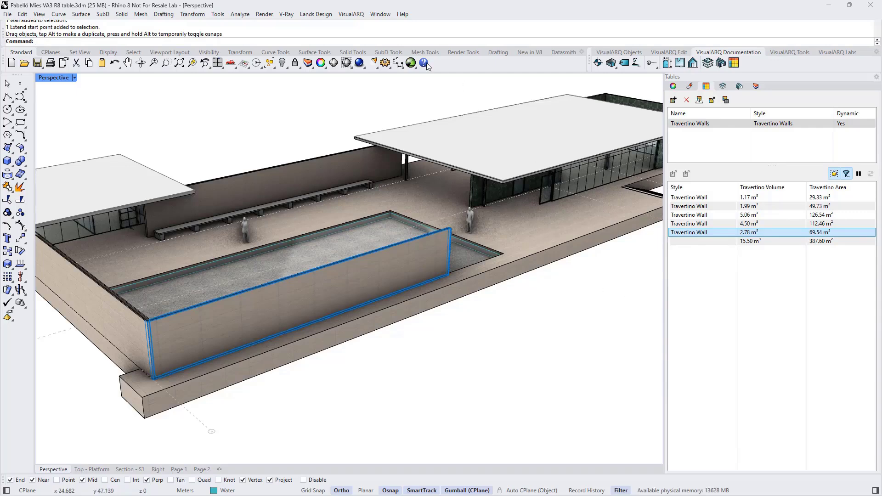
# Recompute the Grasshopper definition twice, pushing updated Travertino volume and area properties, then close Grasshopper
pyautogui.click(411, 63)
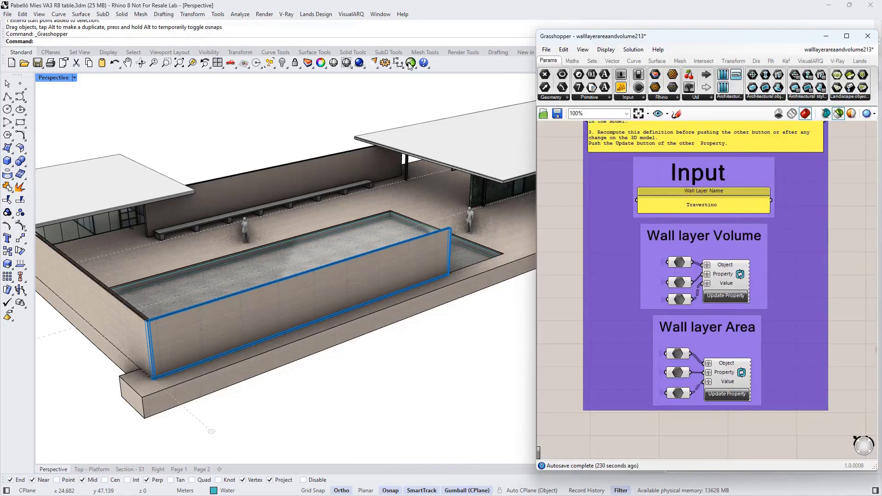
pyautogui.rightClick(551, 235)
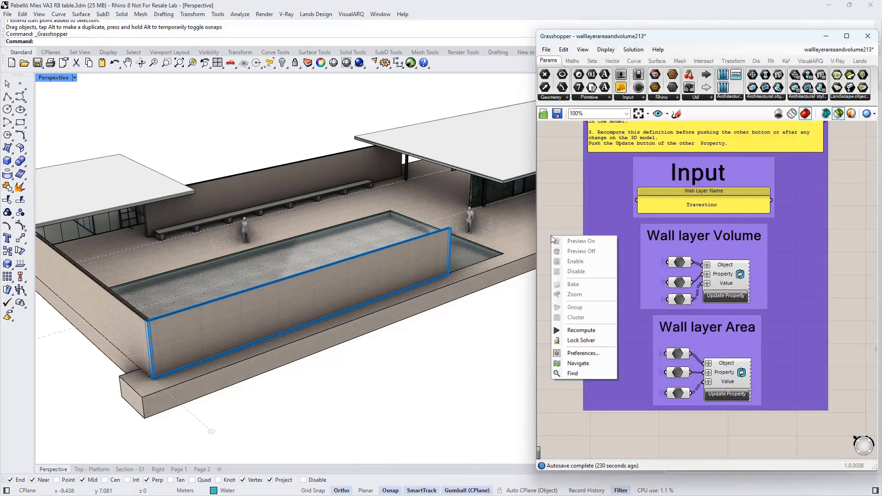
pyautogui.click(581, 330)
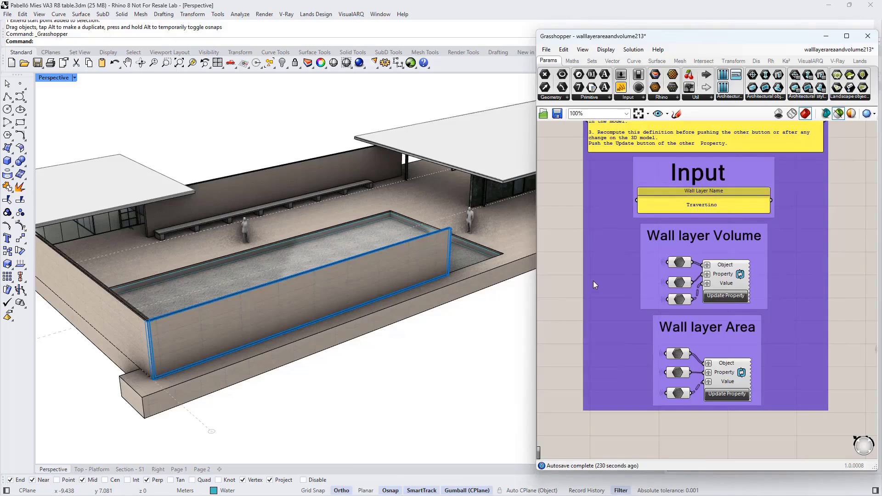
pyautogui.click(723, 296)
pyautogui.rightClick(561, 272)
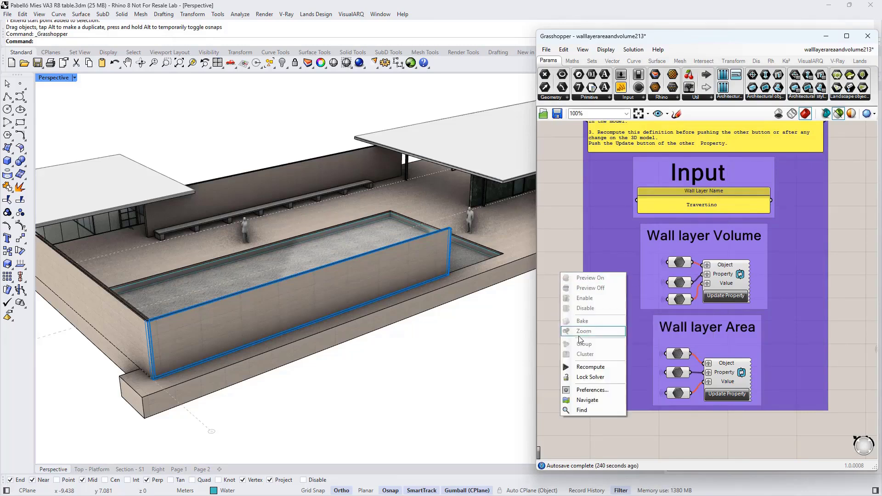
pyautogui.click(581, 362)
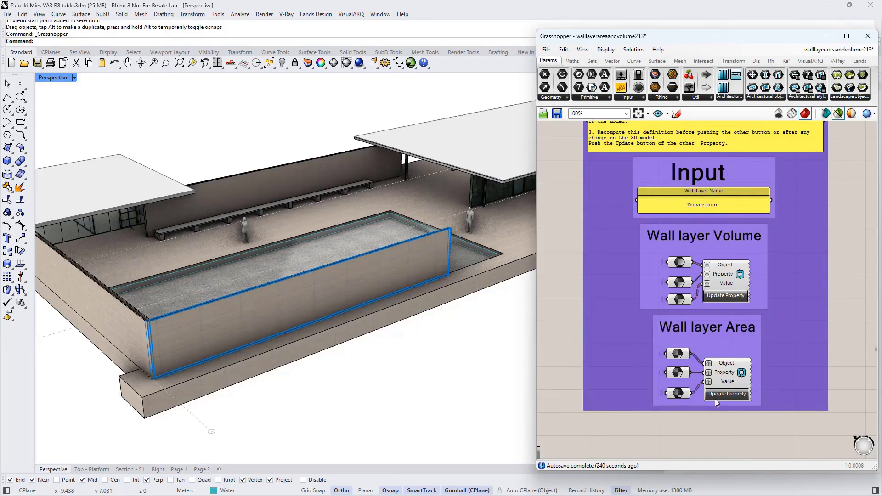
pyautogui.click(727, 395)
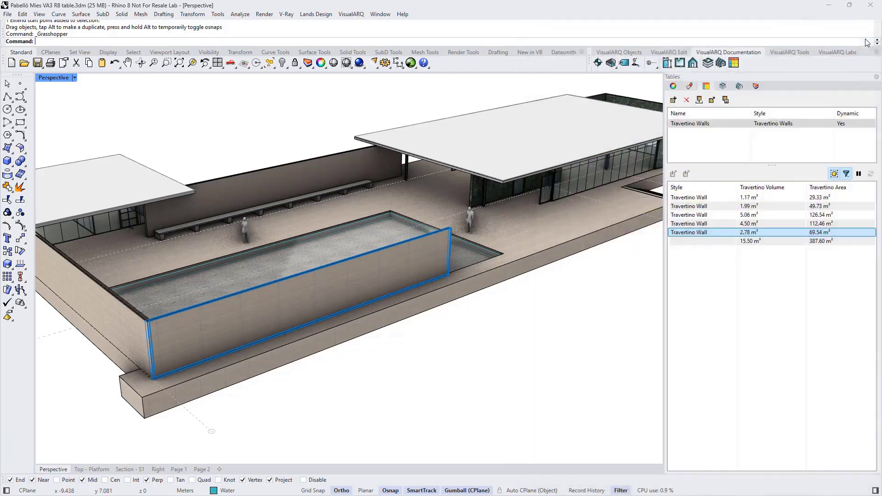
pyautogui.click(867, 36)
# Refresh the Tables panel and select the edited wall's row, now 3.76 m³ and 93.98 m²
pyautogui.click(674, 87)
pyautogui.click(706, 88)
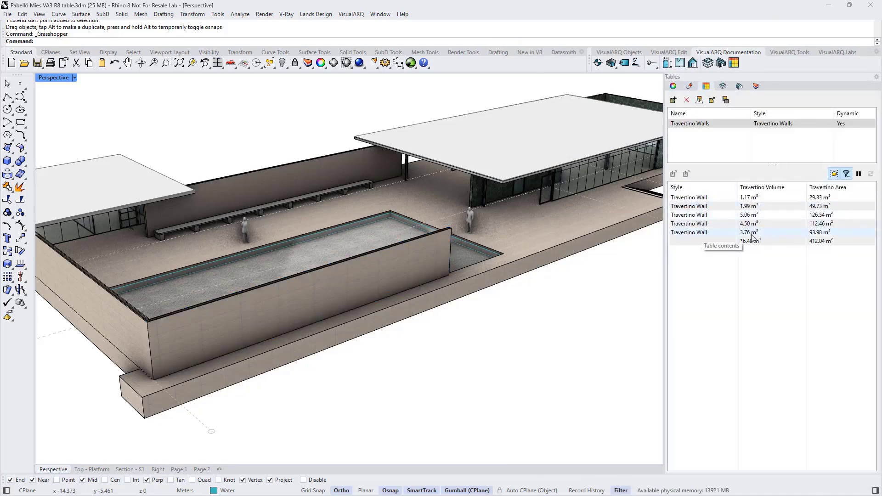
pyautogui.click(715, 234)
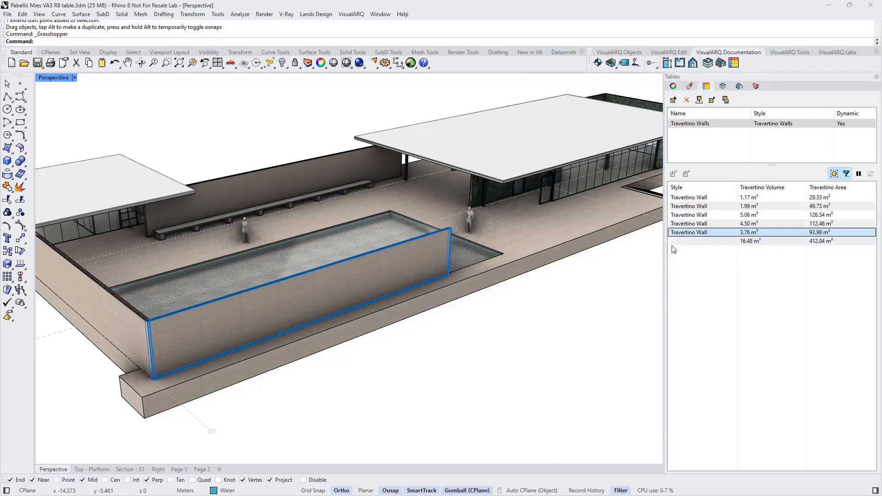
# Check the pool wall's Travertino parameter values in Object Properties, then deselect it
pyautogui.click(448, 256)
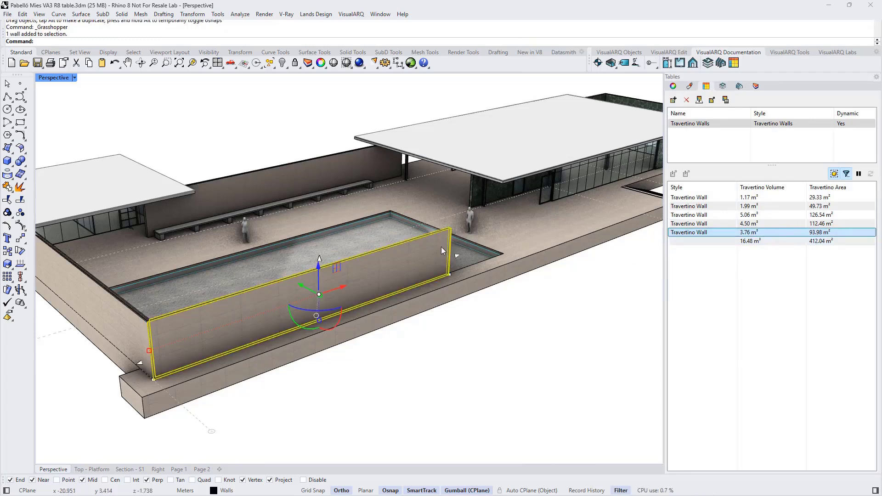
pyautogui.click(673, 87)
pyautogui.click(704, 99)
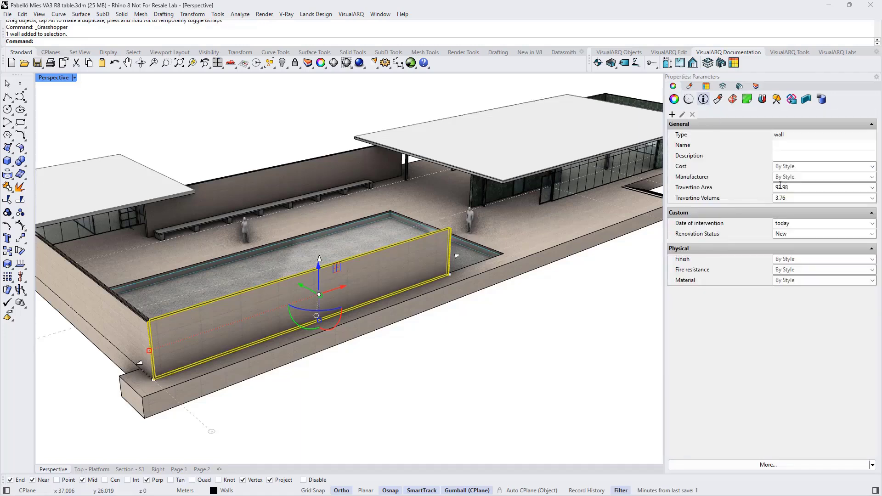
pyautogui.click(469, 335)
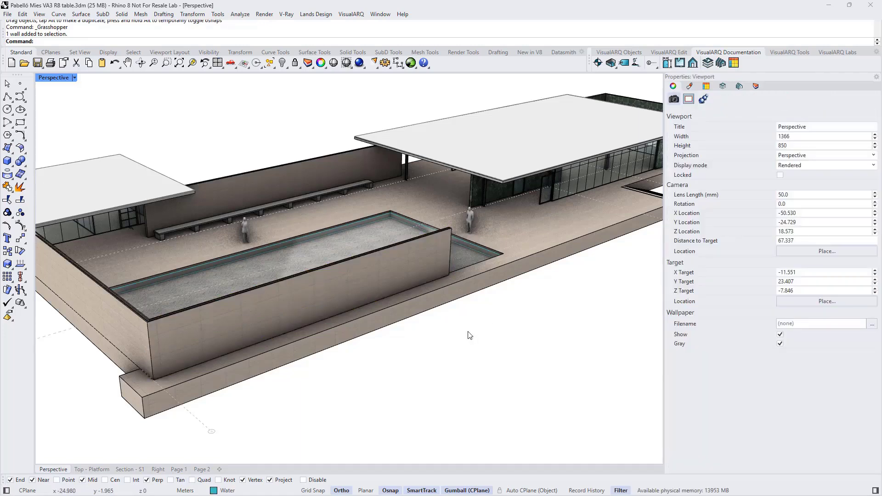